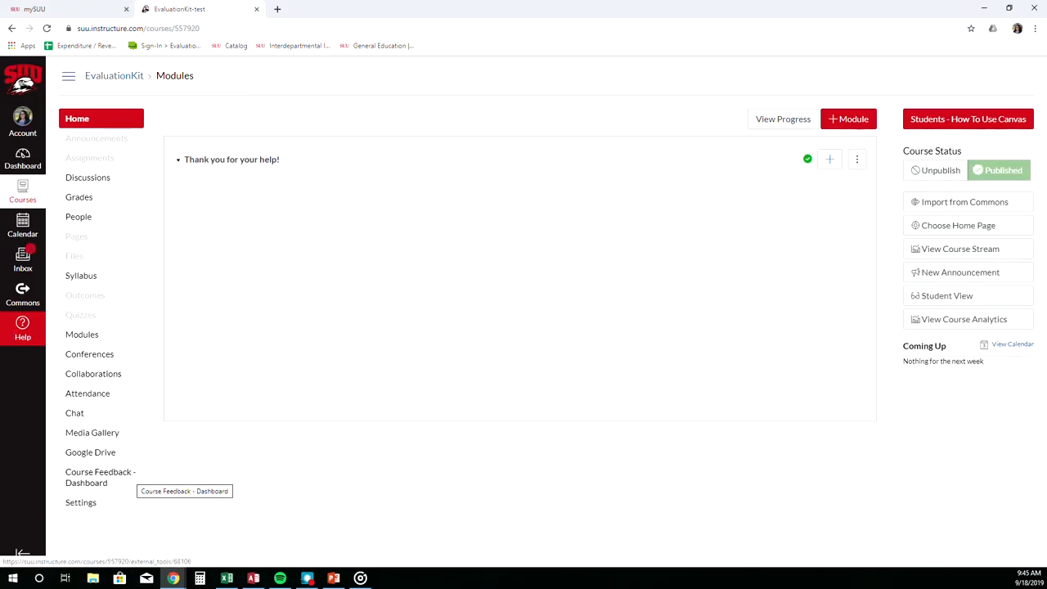
# Open the Course Feedback dashboard and examine the custom question project's access and delivery dates.
pyautogui.click(133, 477)
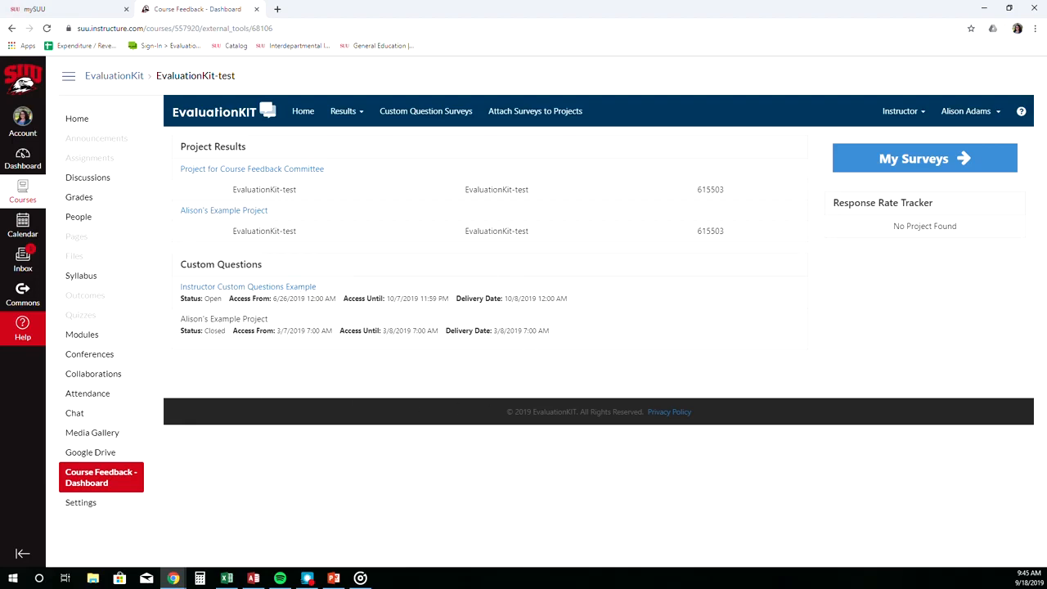
pyautogui.moveTo(316, 287); pyautogui.dragTo(178, 288)
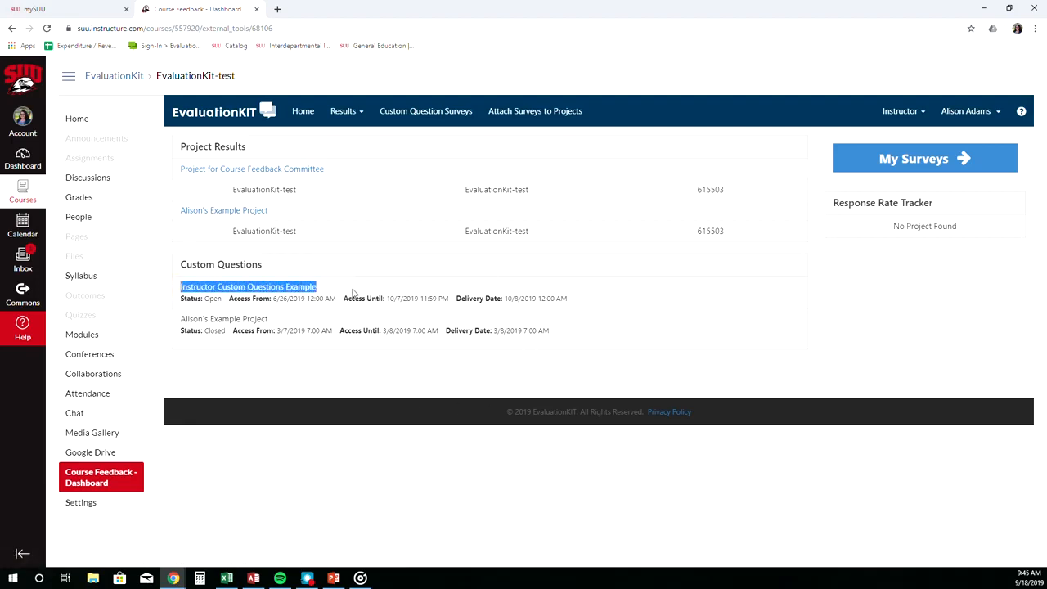
pyautogui.click(324, 309)
pyautogui.moveTo(277, 299); pyautogui.dragTo(450, 299)
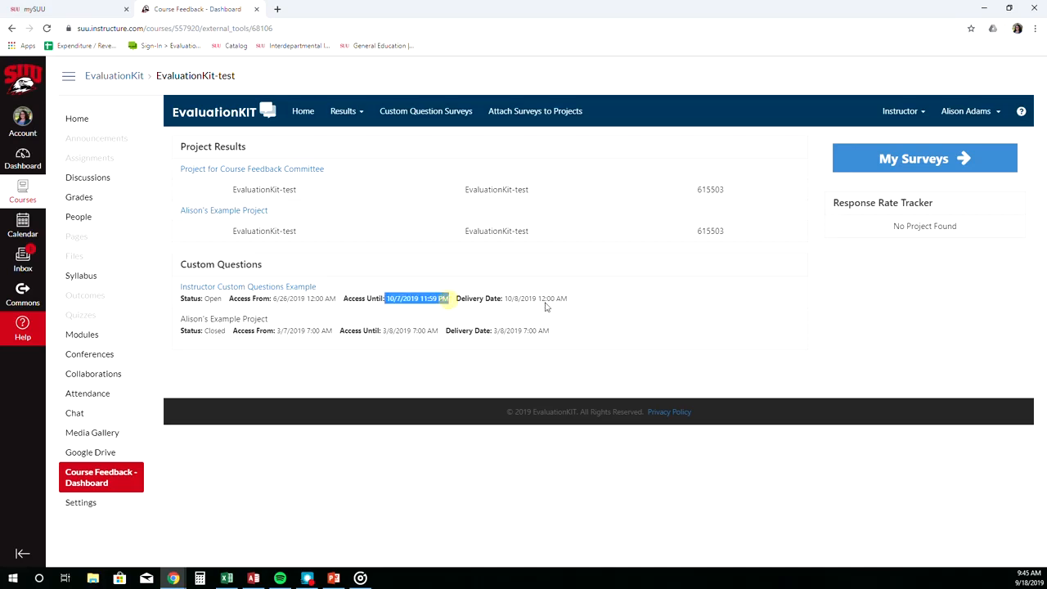
pyautogui.moveTo(560, 298); pyautogui.dragTo(502, 300)
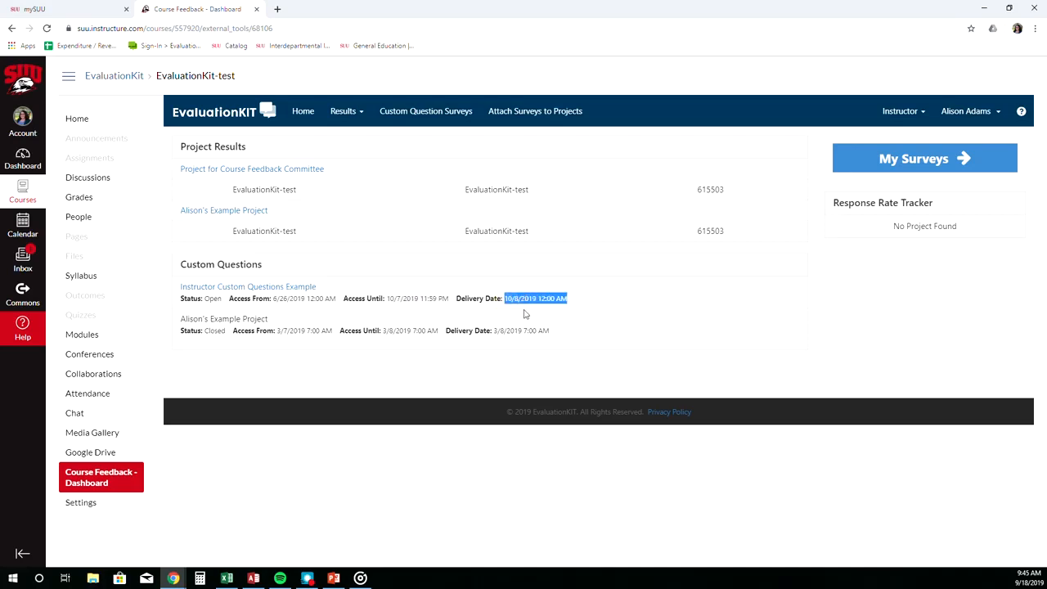
# Open the Instructor Custom Questions Example project and create a new survey titled Example with description Optional Description.
pyautogui.click(292, 287)
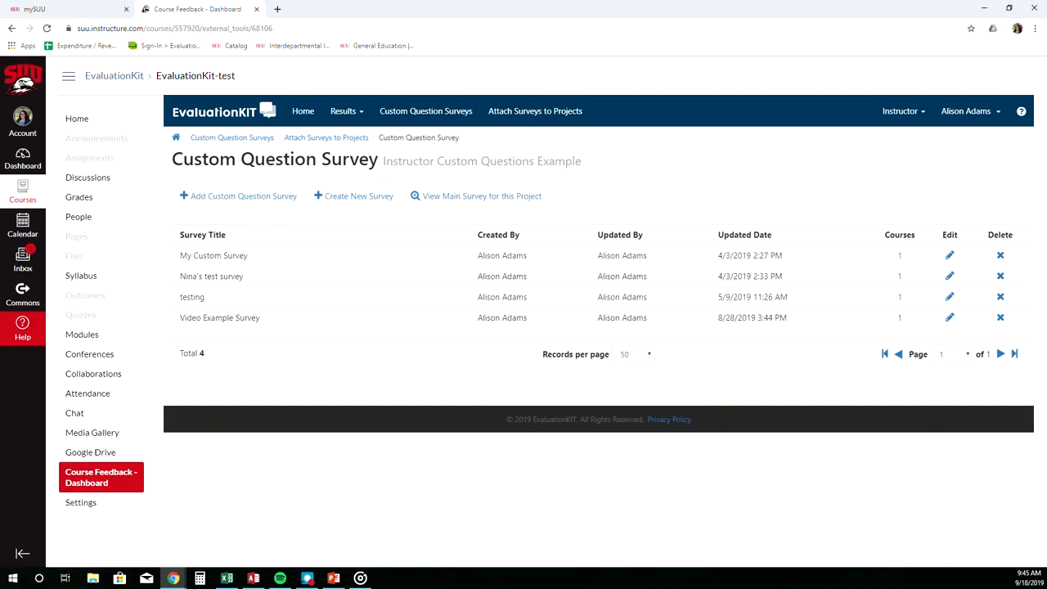
pyautogui.click(358, 196)
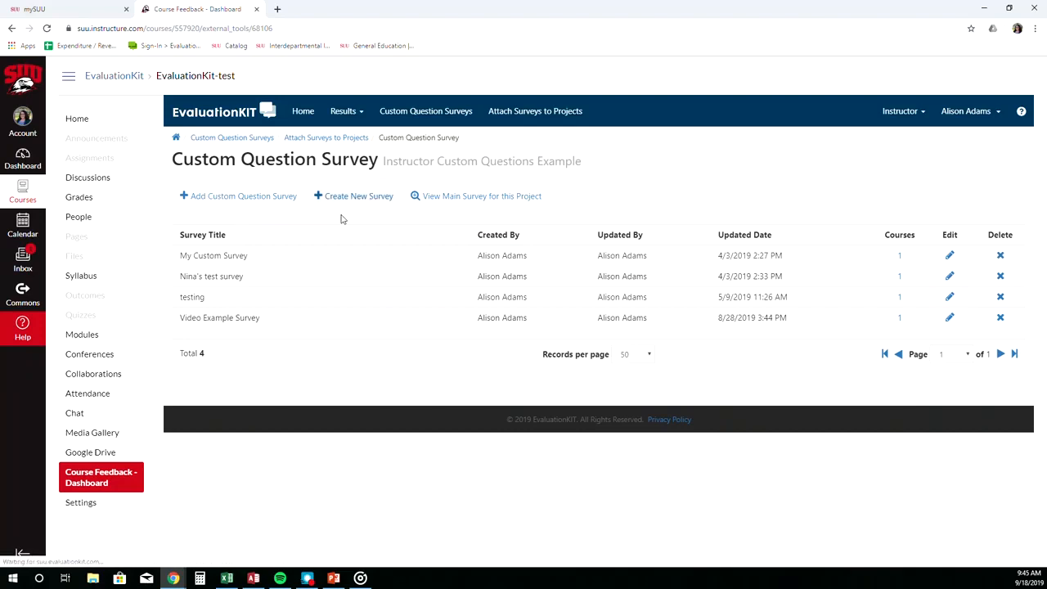
pyautogui.click(256, 242)
pyautogui.write('Example')
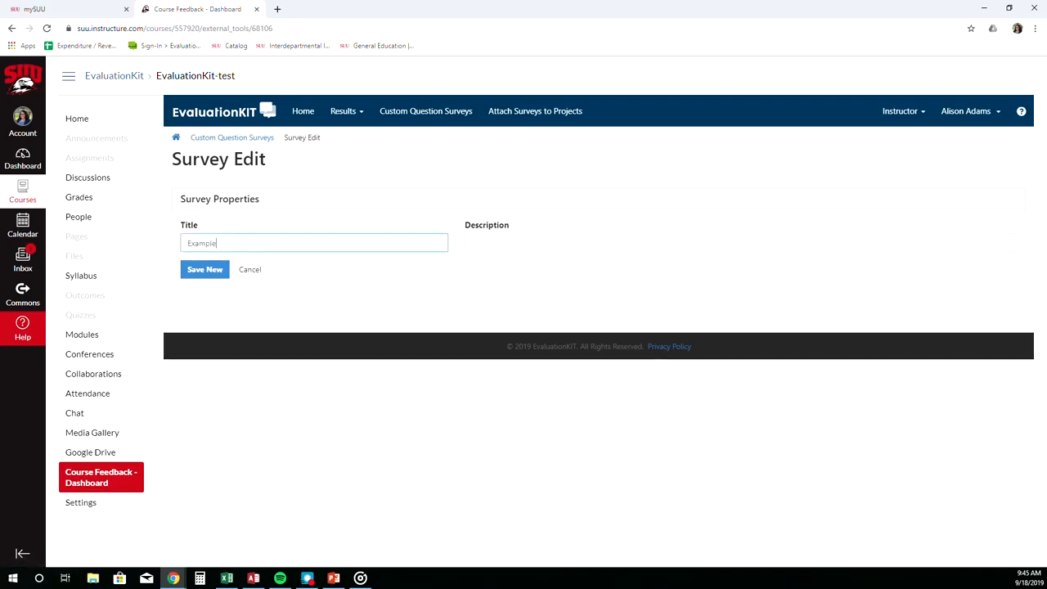
pyautogui.press('Tab')
pyautogui.write('Option')
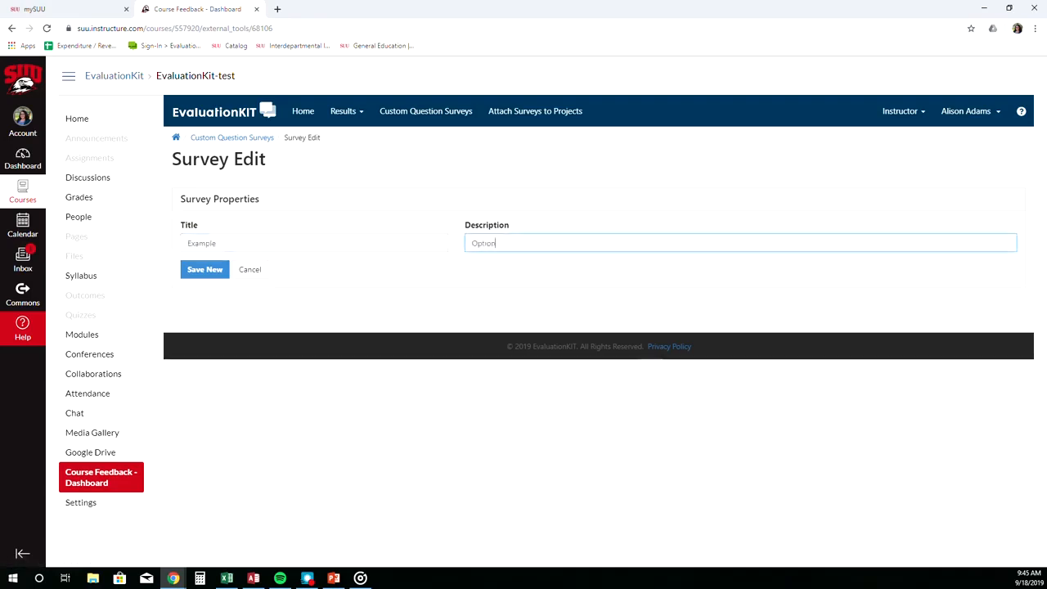
pyautogui.write('al Description')
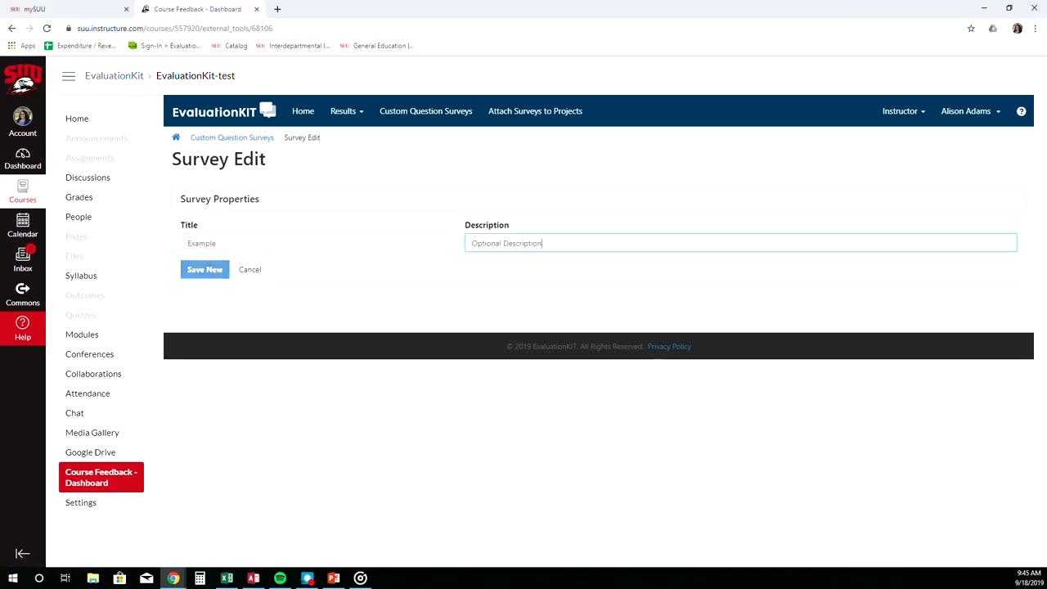
pyautogui.click(203, 271)
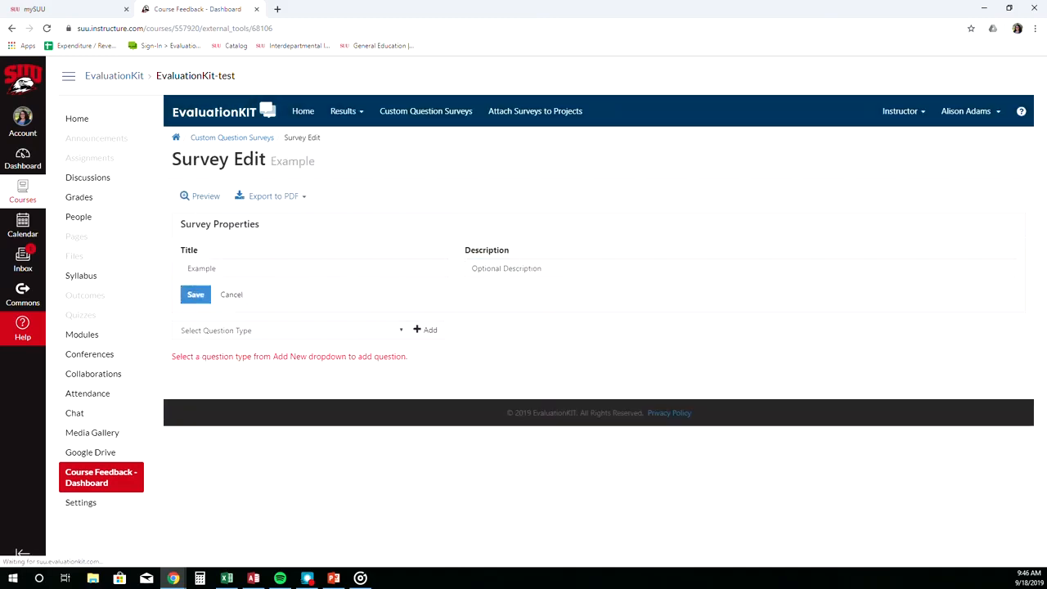
# Add a Single Selection question to the survey.
pyautogui.click(400, 331)
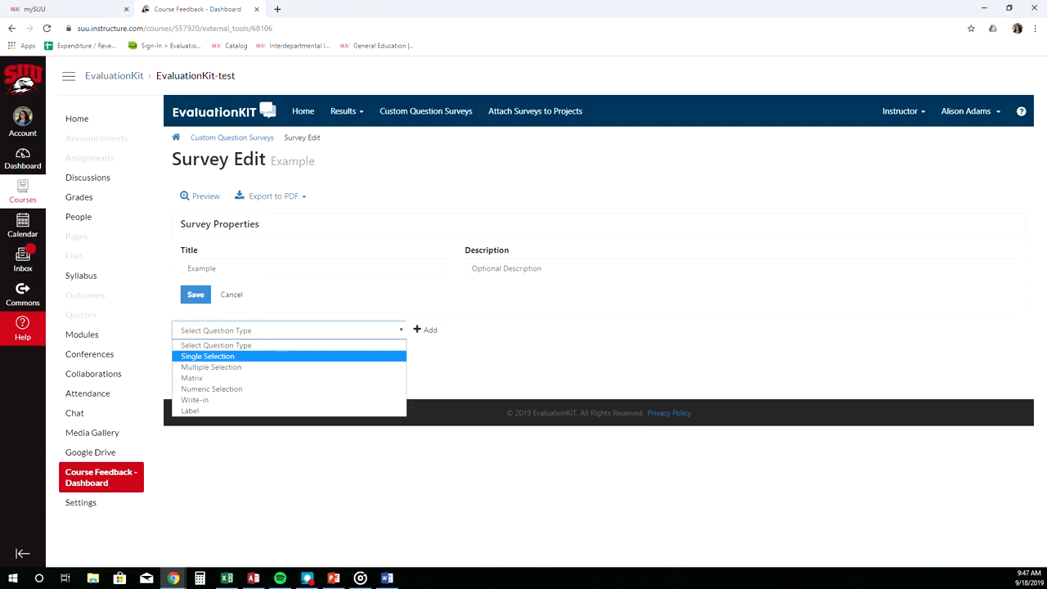
pyautogui.click(326, 357)
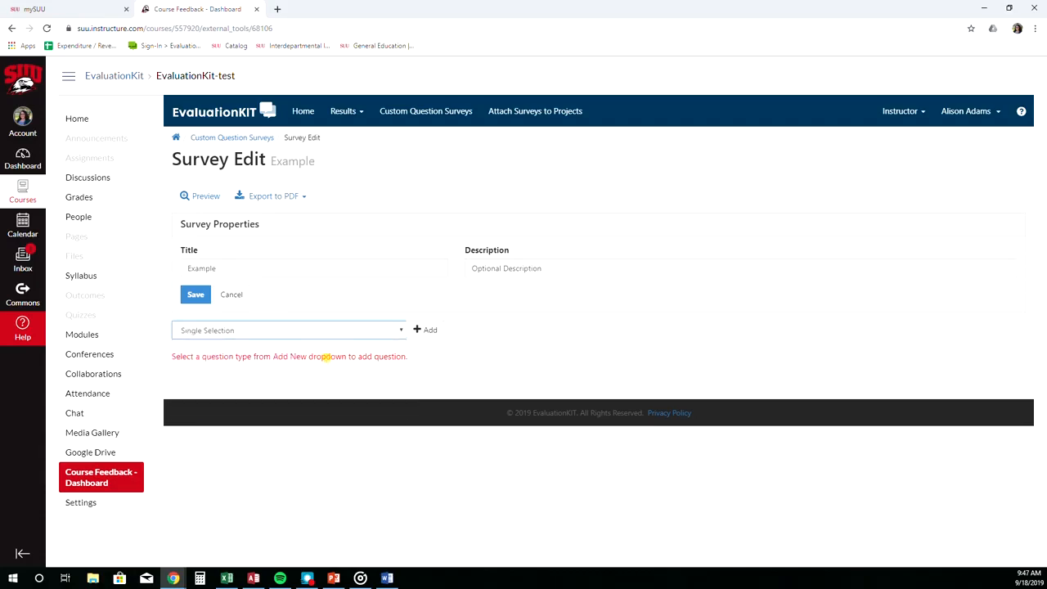
pyautogui.click(425, 330)
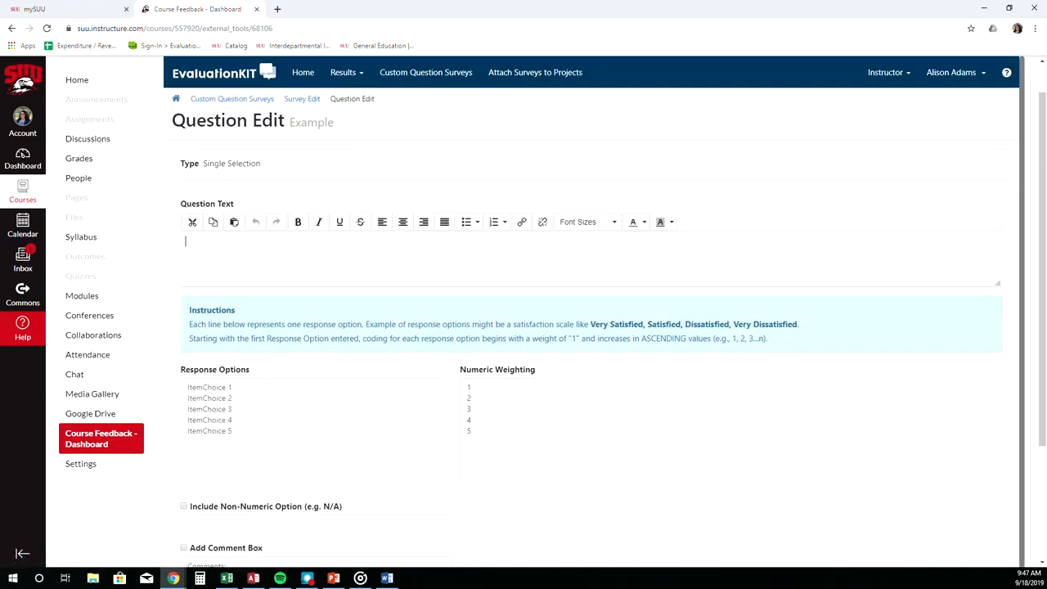
# Enter the question text "I enjoyed this course." and make it bold.
pyautogui.click(188, 241)
pyautogui.write('I enjoyed this course.')
pyautogui.moveTo(265, 239); pyautogui.dragTo(171, 248)
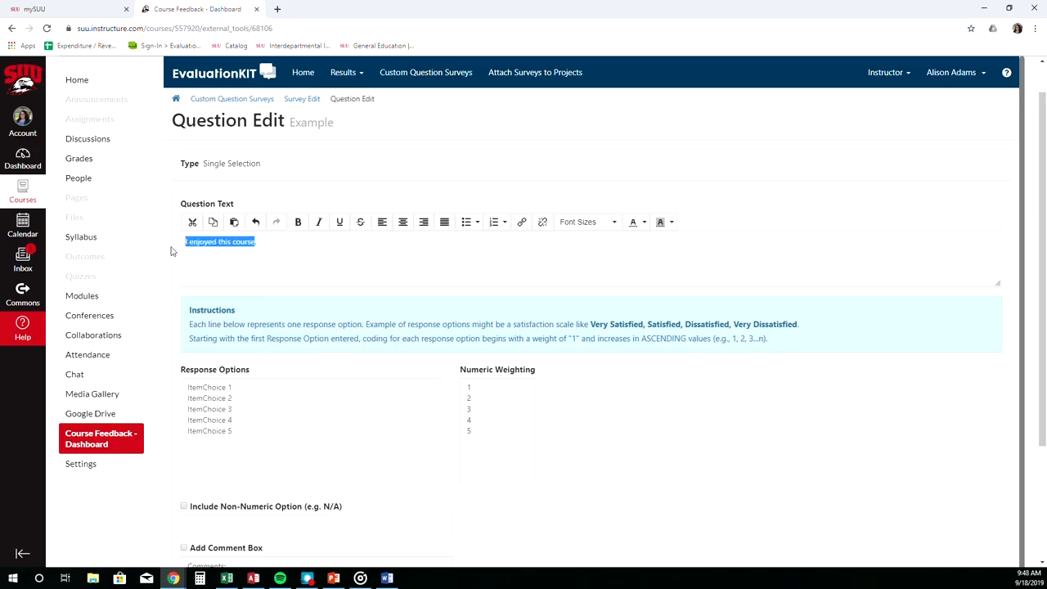
pyautogui.click(298, 222)
pyautogui.click(304, 252)
# Replace the response options with Strongly agree through Strongly Disagree and enable Reverse Code Response Options.
pyautogui.moveTo(234, 432); pyautogui.dragTo(186, 386)
pyautogui.write('Strongly agree Agree Neither agree nor disagree Disagree Strongly Disagree')
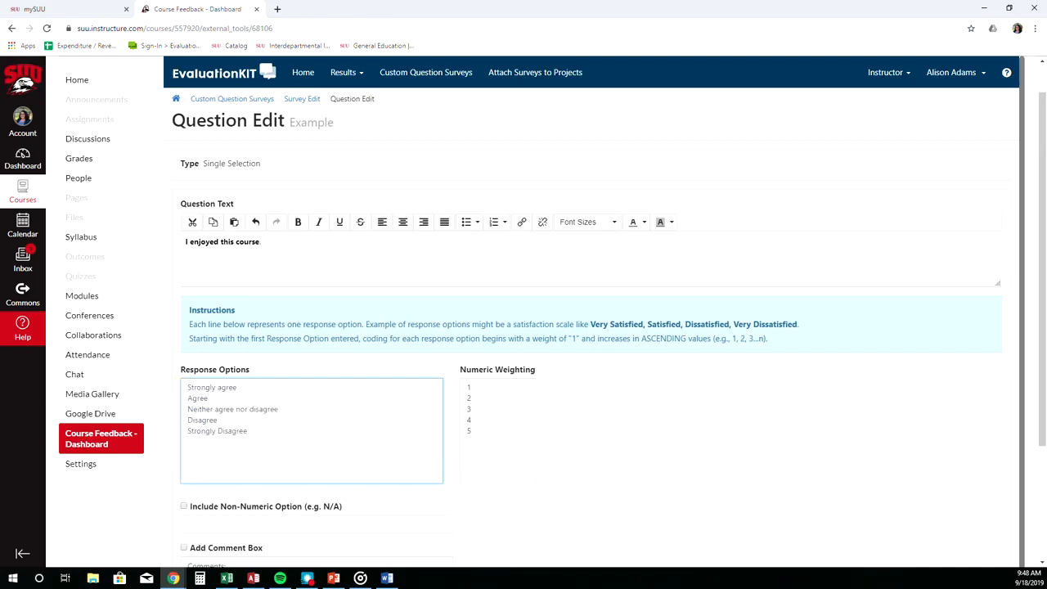
pyautogui.scroll(-1, 573, 327)
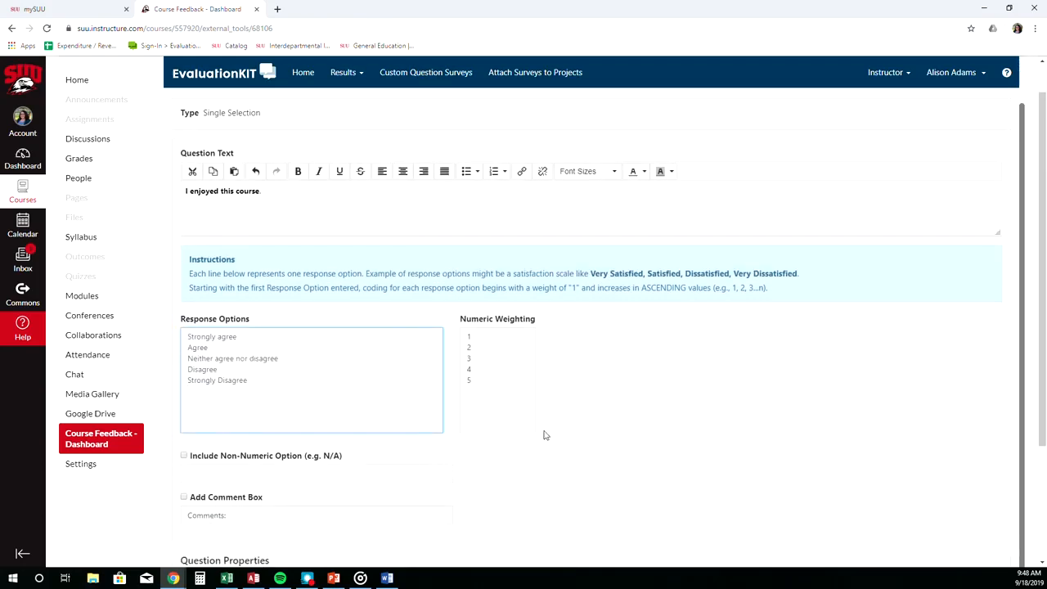
pyautogui.scroll(-1, 388, 491)
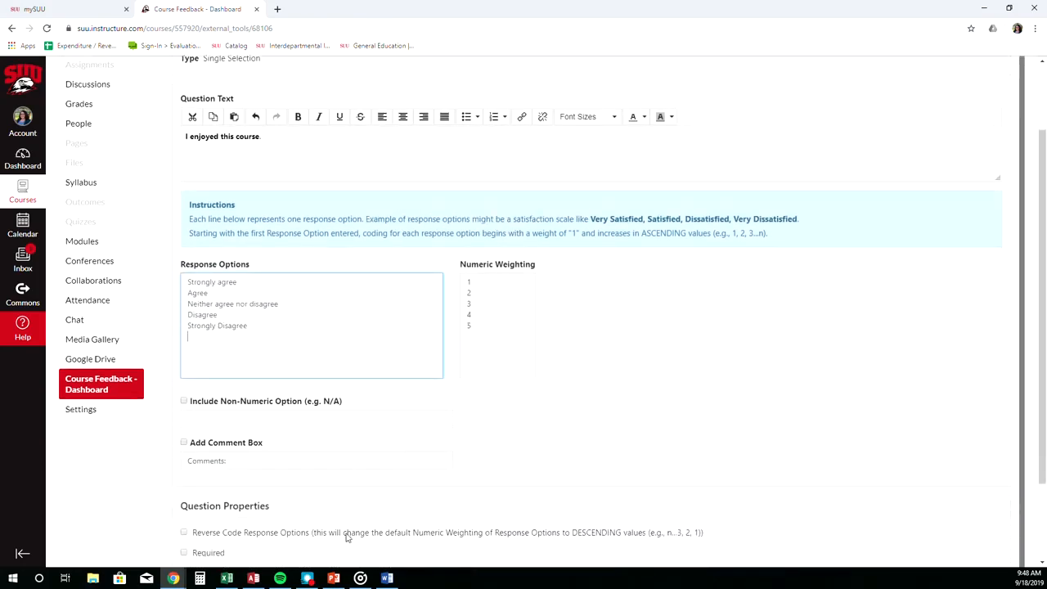
pyautogui.scroll(-1, 339, 524)
pyautogui.click(183, 478)
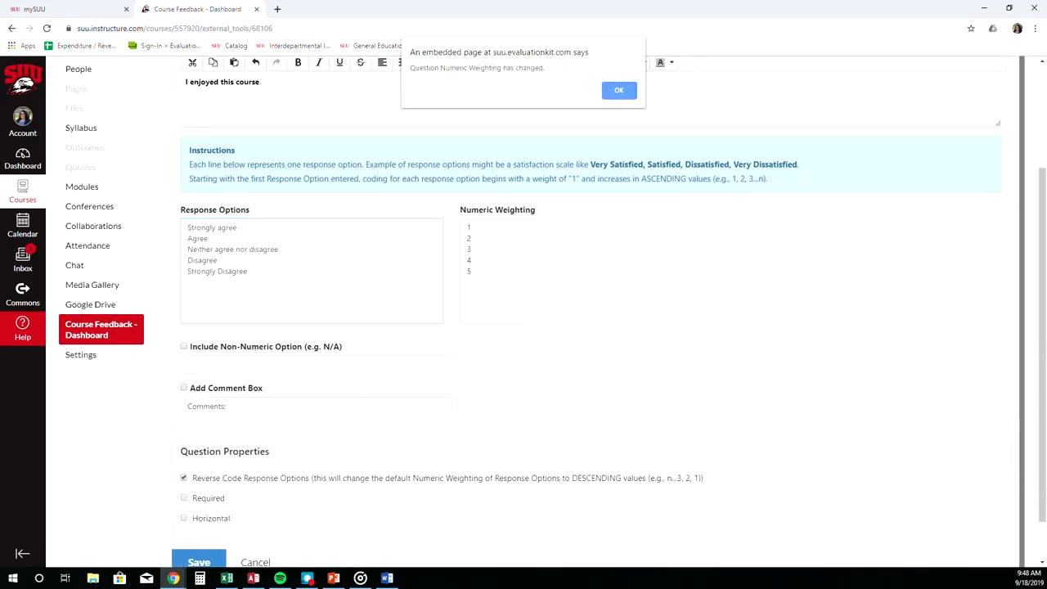
pyautogui.click(622, 90)
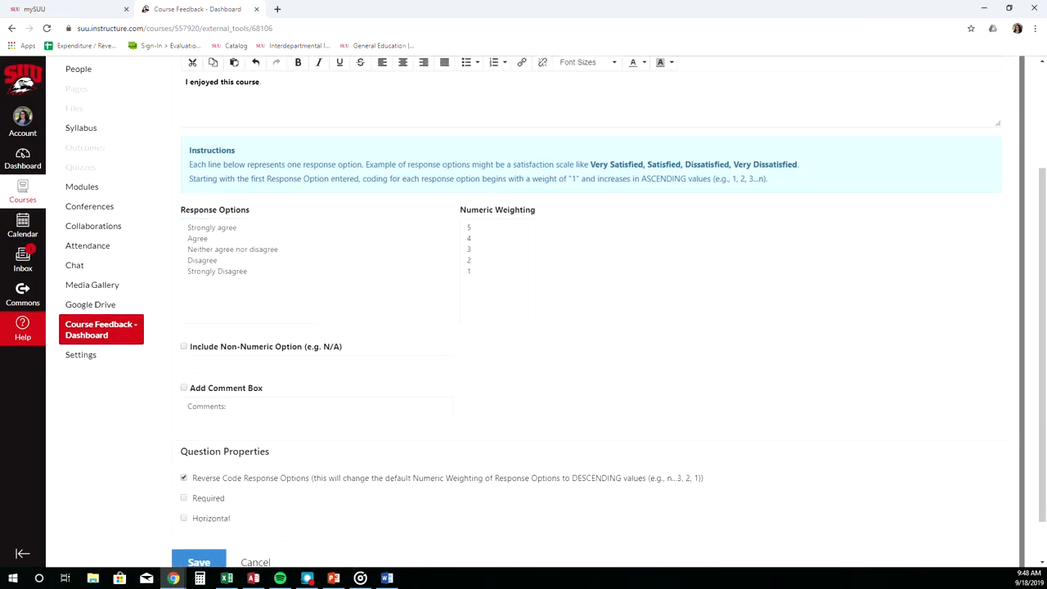
# Include the Non-Numeric Option (N/A) for this question.
pyautogui.click(183, 346)
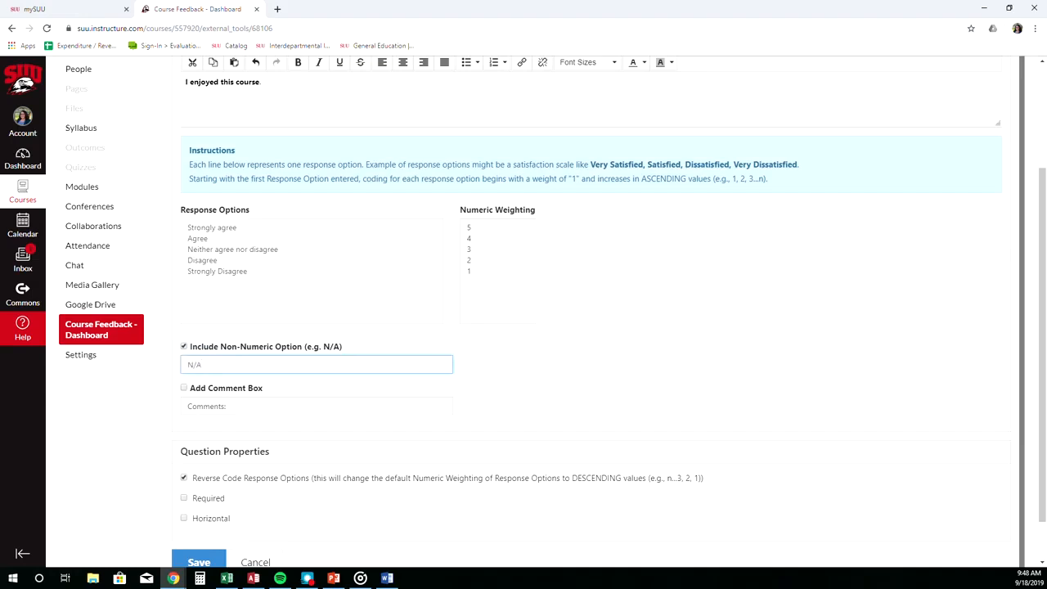
pyautogui.click(184, 388)
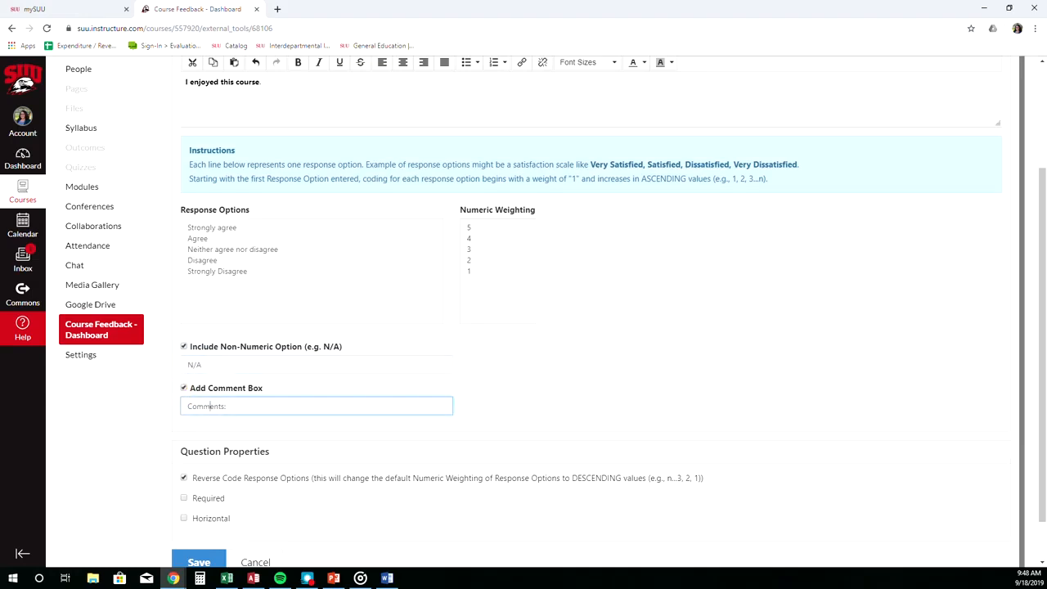
pyautogui.click(184, 388)
# Set the question to display horizontally and save it.
pyautogui.scroll(-1, 290, 420)
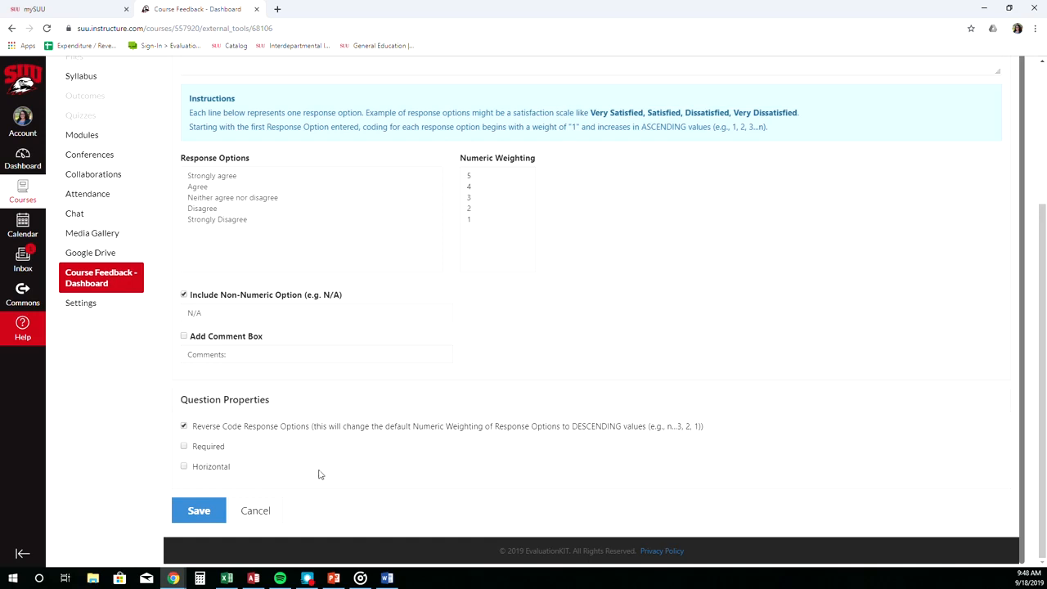
pyautogui.click(184, 467)
pyautogui.click(199, 511)
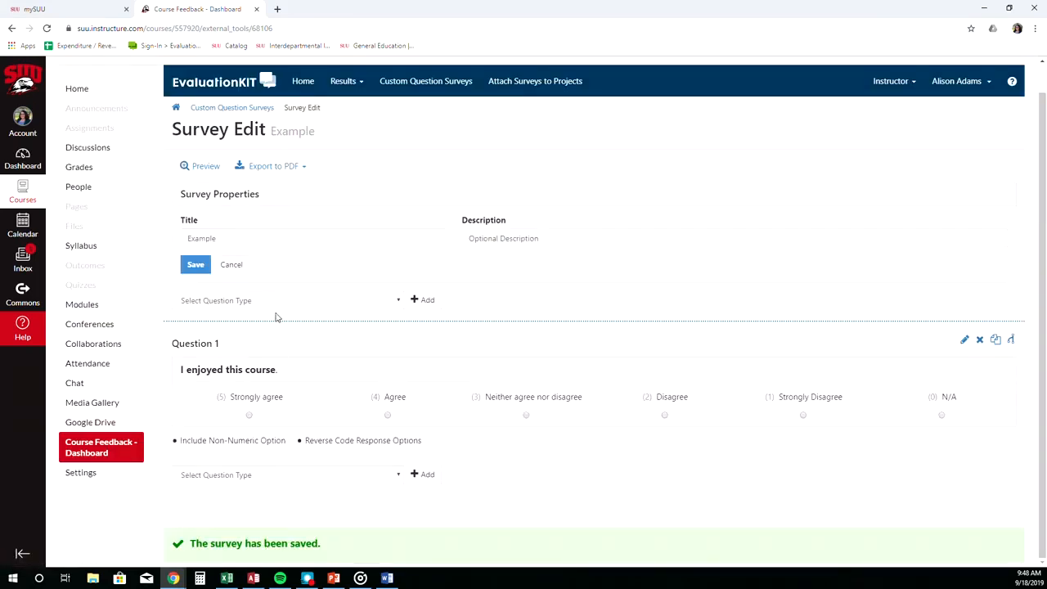
# Add a Multiple Selection question to the survey.
pyautogui.click(278, 302)
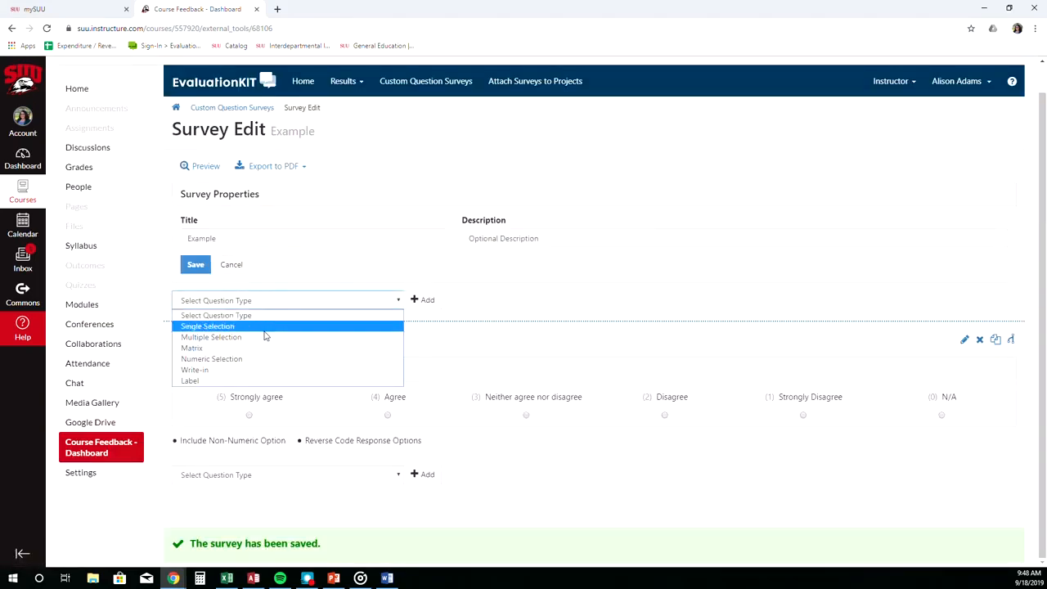
pyautogui.click(267, 329)
pyautogui.click(423, 301)
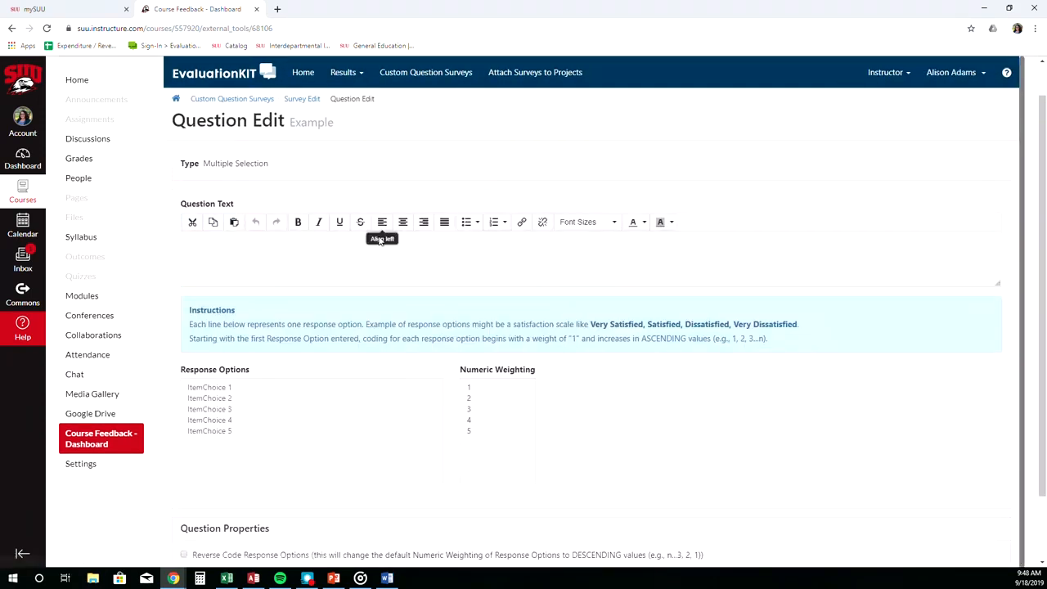
# Enter the question text "I enjoyed this course." and paste the Strongly agree to Strongly Disagree response options.
pyautogui.click(377, 247)
pyautogui.write('I enjoyed this course.')
pyautogui.moveTo(285, 452); pyautogui.dragTo(183, 369)
pyautogui.write('Strongly agree Agree Neither agree nor disagree Disagree Strongly Disagree')
# Enable Reverse Code Response Options and Horizontal, then save the question.
pyautogui.scroll(-1, 428, 425)
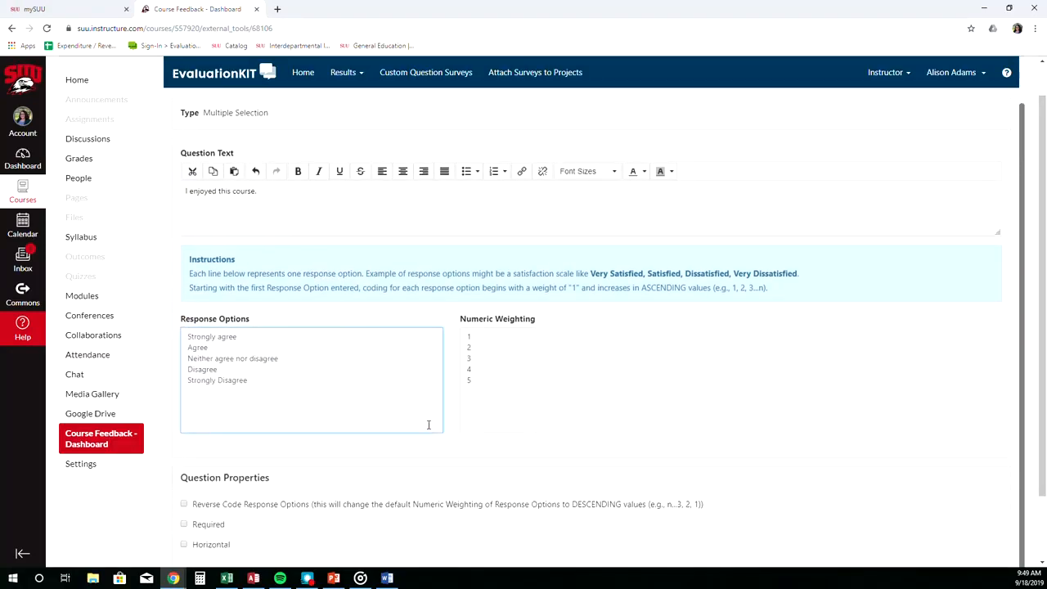
pyautogui.click(238, 506)
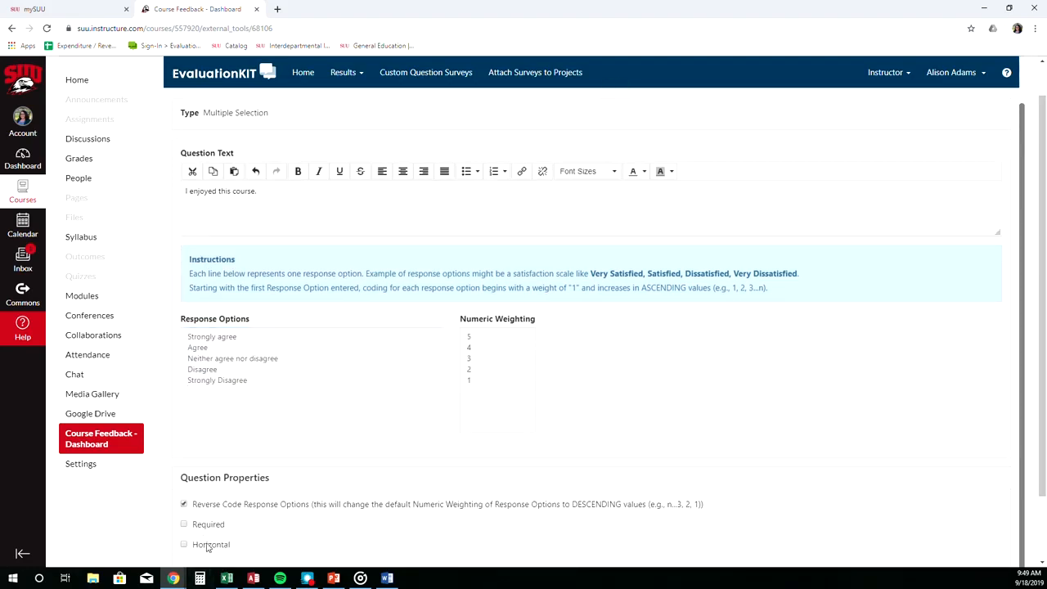
pyautogui.click(210, 544)
pyautogui.scroll(-2, 209, 544)
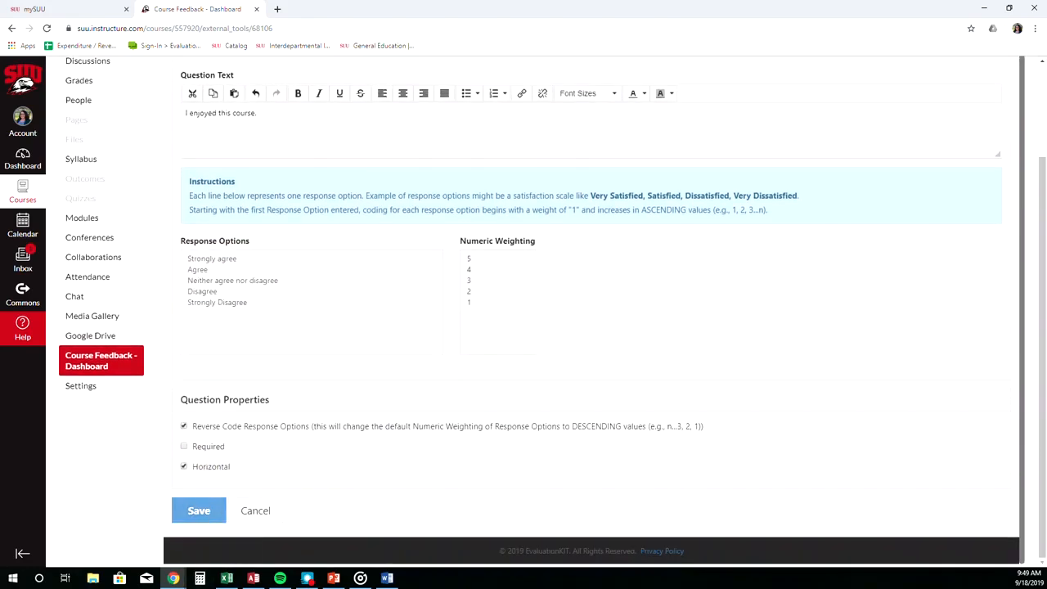
pyautogui.click(220, 514)
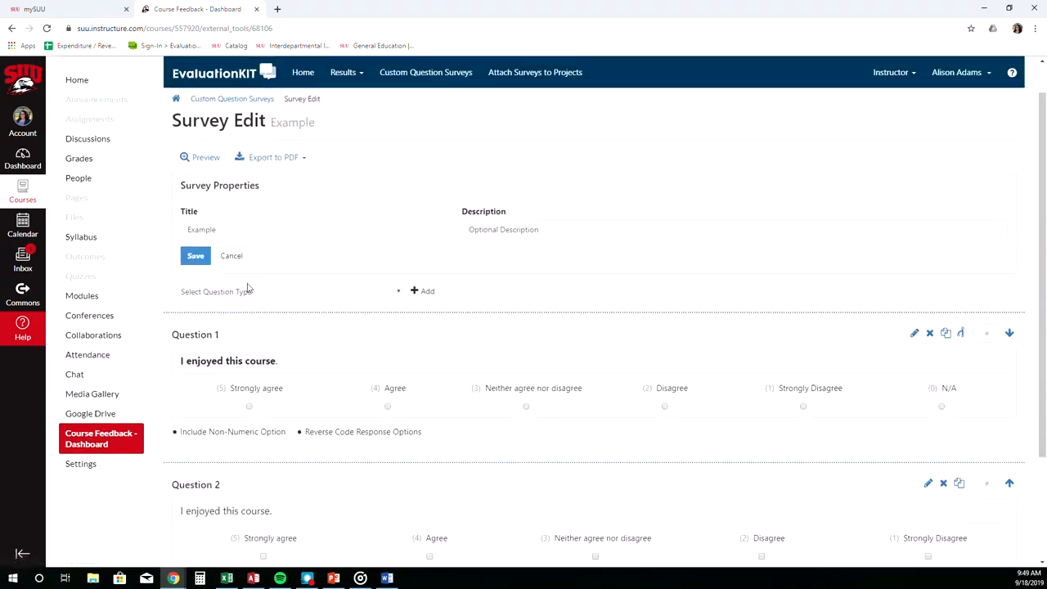
# Add a Matrix question to the survey.
pyautogui.click(247, 291)
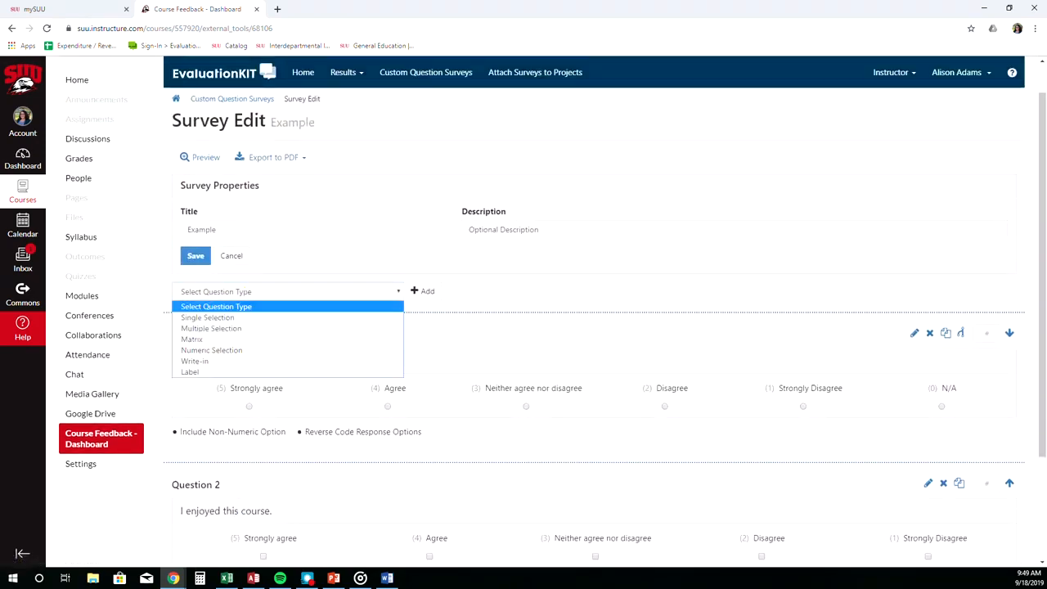
pyautogui.click(227, 339)
pyautogui.click(424, 291)
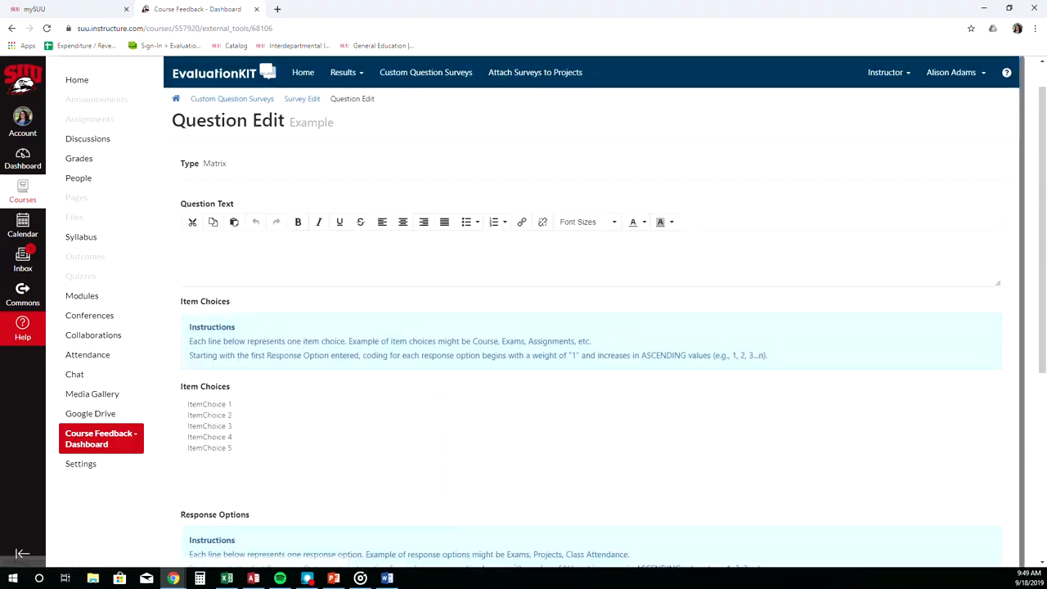
# Enter the question text "What did you do to prepare for class?".
pyautogui.click(390, 264)
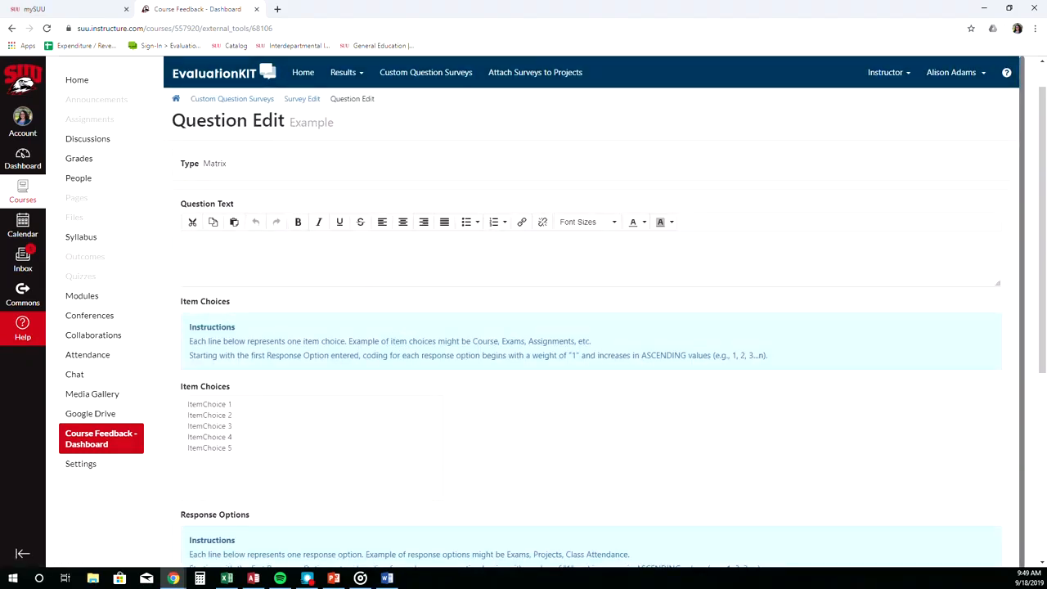
pyautogui.write('What did you do th')
pyautogui.write(' prepare for class')
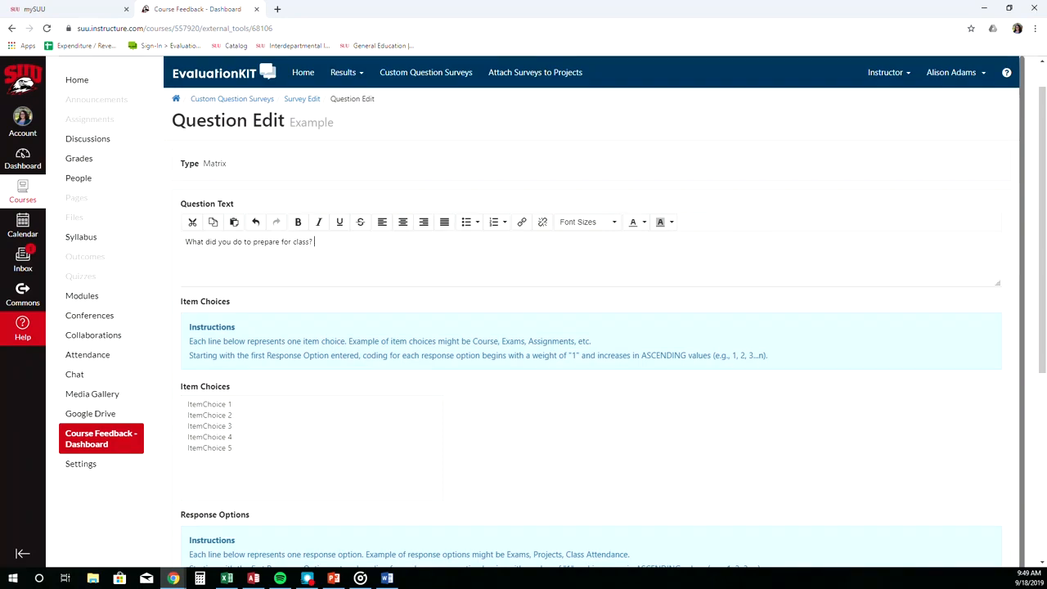
pyautogui.write('?')
# Enter the matrix item choices "Read the textbook", "Read my notes" and "Studied", one per line.
pyautogui.scroll(-1, 262, 415)
pyautogui.moveTo(262, 414); pyautogui.dragTo(175, 374)
pyautogui.write('R')
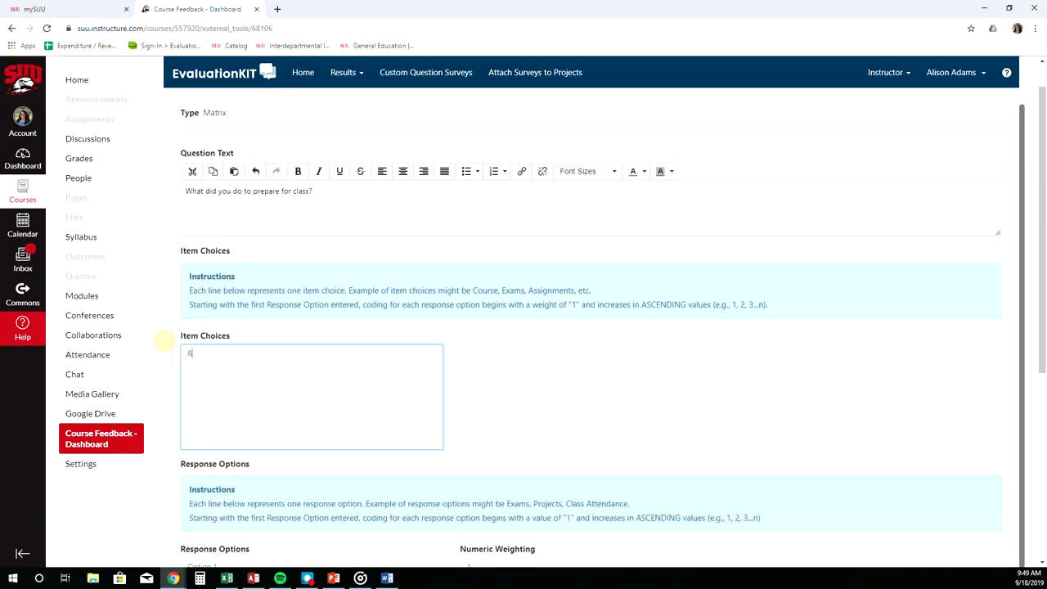
pyautogui.write('ead the textbook')
pyautogui.press('Return')
pyautogui.write('Read my notes')
pyautogui.press('Return')
pyautogui.write('Studied')
# Replace the matrix response options with Always, Often and Never.
pyautogui.scroll(-1, 437, 360)
pyautogui.scroll(-2, 436, 360)
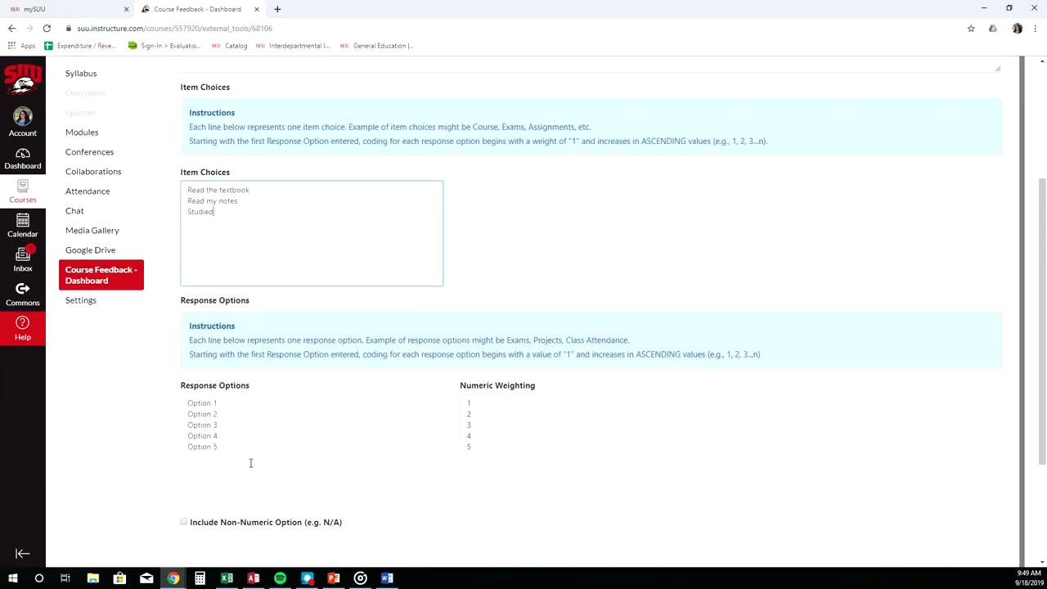
pyautogui.click(254, 451)
pyautogui.hotkey('ctrl', 'a')
pyautogui.write('Always')
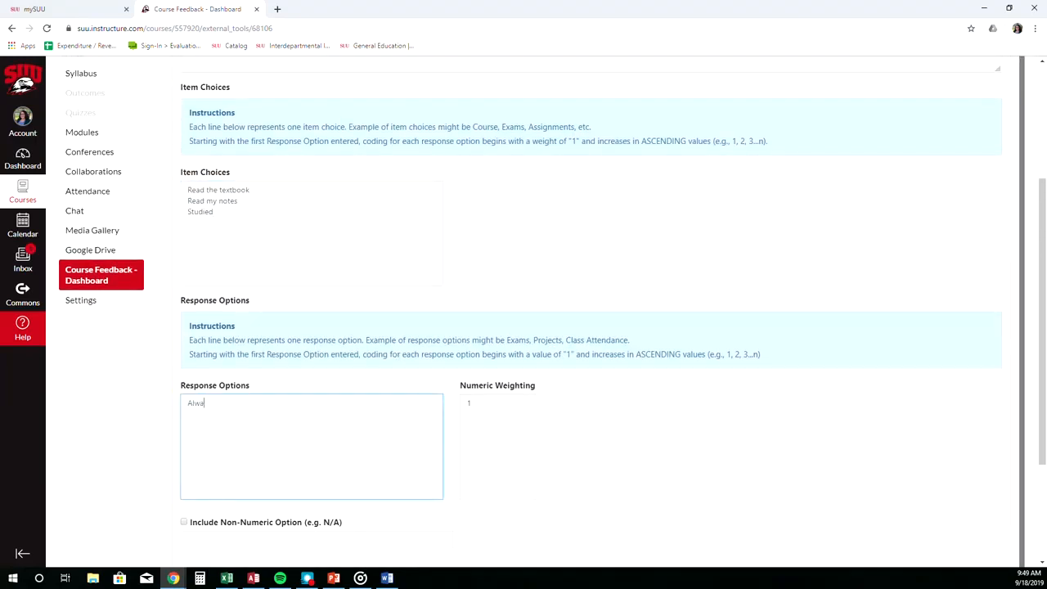
pyautogui.press('Return')
pyautogui.write('Often')
pyautogui.scroll(-2, 185, 420)
# Include a non-numeric option labelled N/A, then save the matrix question.
pyautogui.click(184, 414)
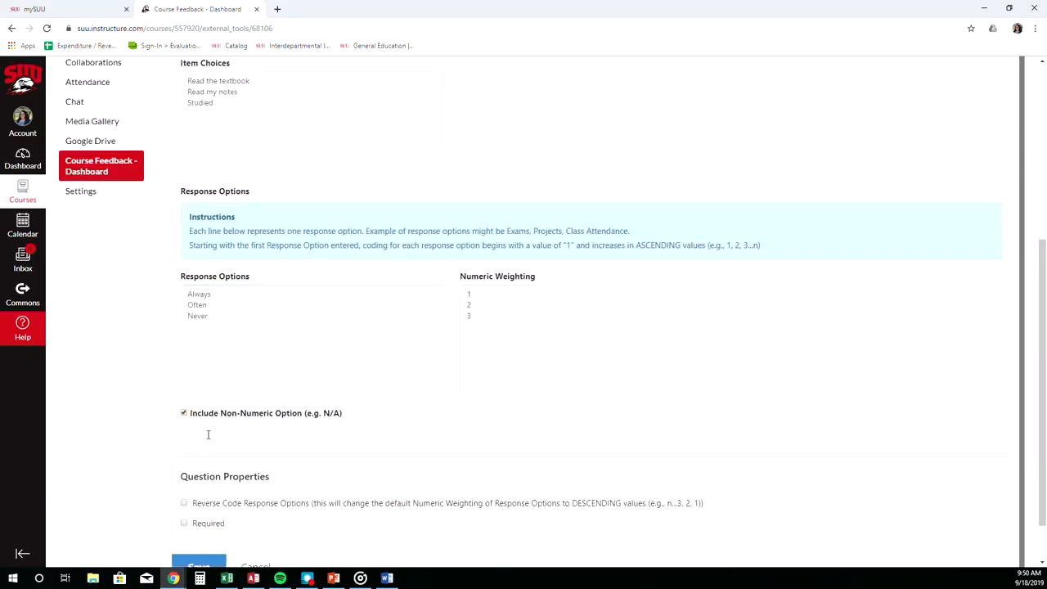
pyautogui.click(208, 434)
pyautogui.write('N/A')
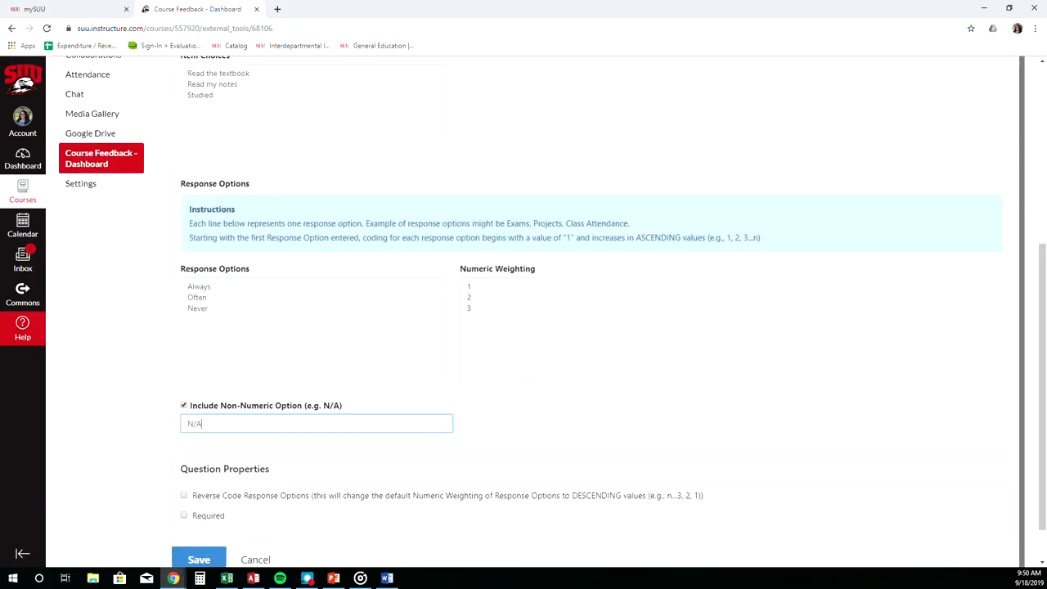
pyautogui.scroll(-1, 199, 497)
pyautogui.click(199, 513)
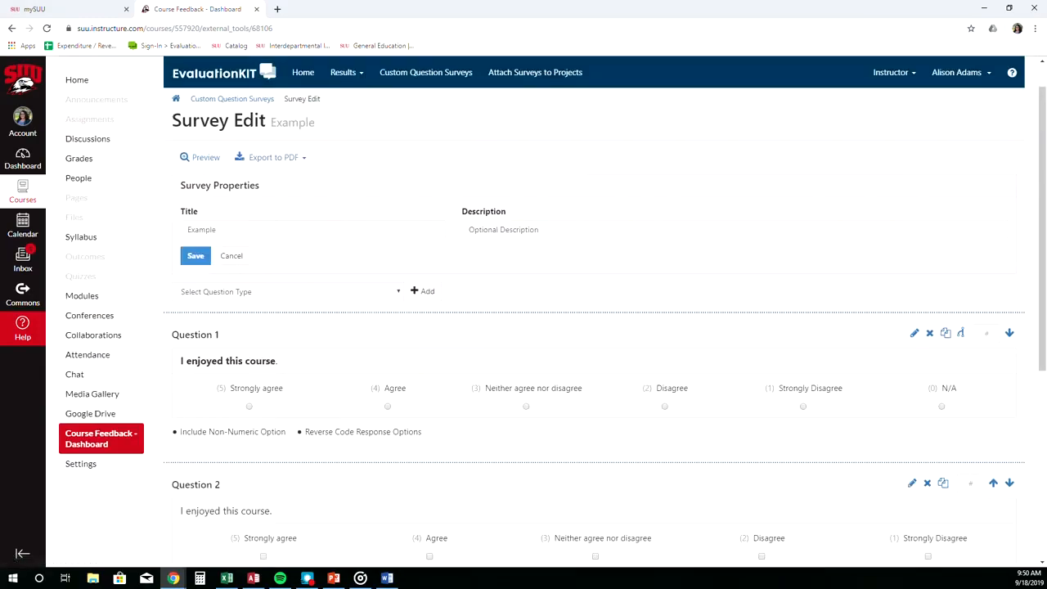
# Add a Numeric Selection question to the survey.
pyautogui.click(286, 291)
pyautogui.click(226, 352)
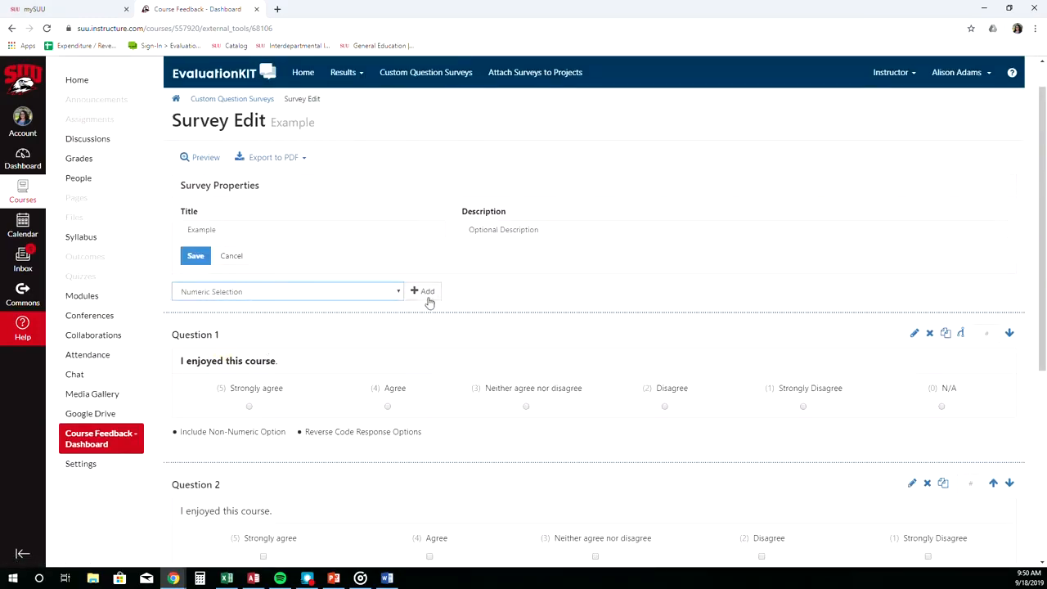
pyautogui.click(426, 292)
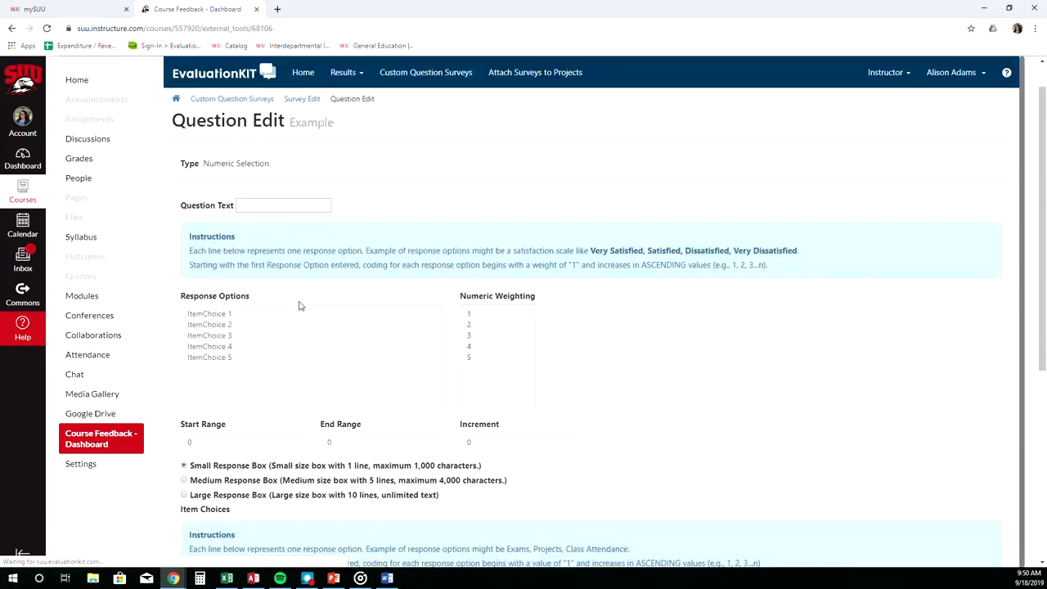
# Enter the question text "How many minutes did you spend studying?", set the range to end at 120, and save.
pyautogui.write('How many minutes did you s')
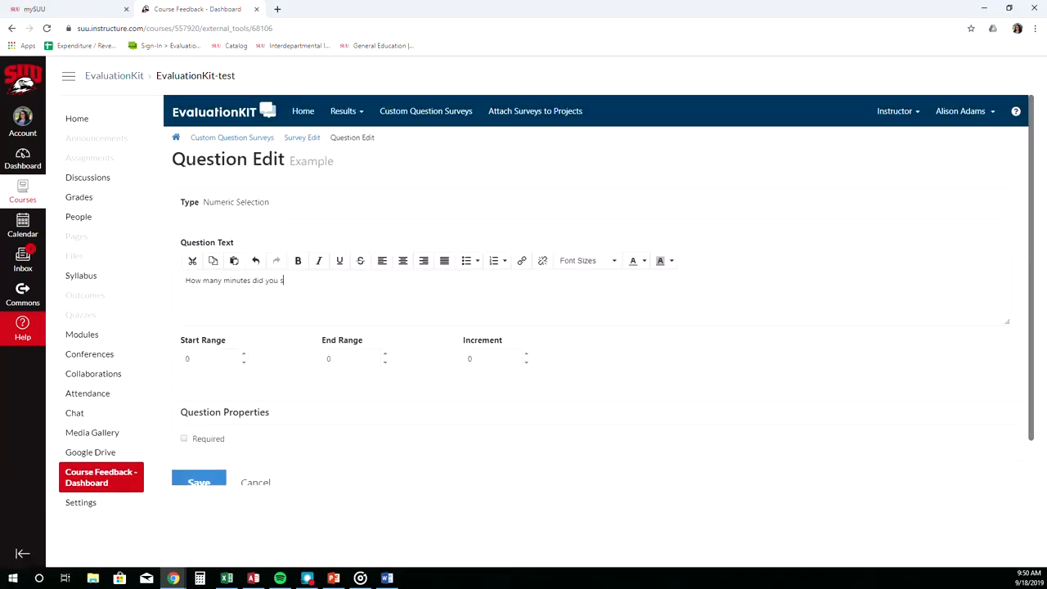
pyautogui.write('pend studying?')
pyautogui.press('Tab')
pyautogui.write('12')
pyautogui.press('Tab')
pyautogui.click(437, 357)
pyautogui.scroll(-1, 416, 442)
pyautogui.click(199, 432)
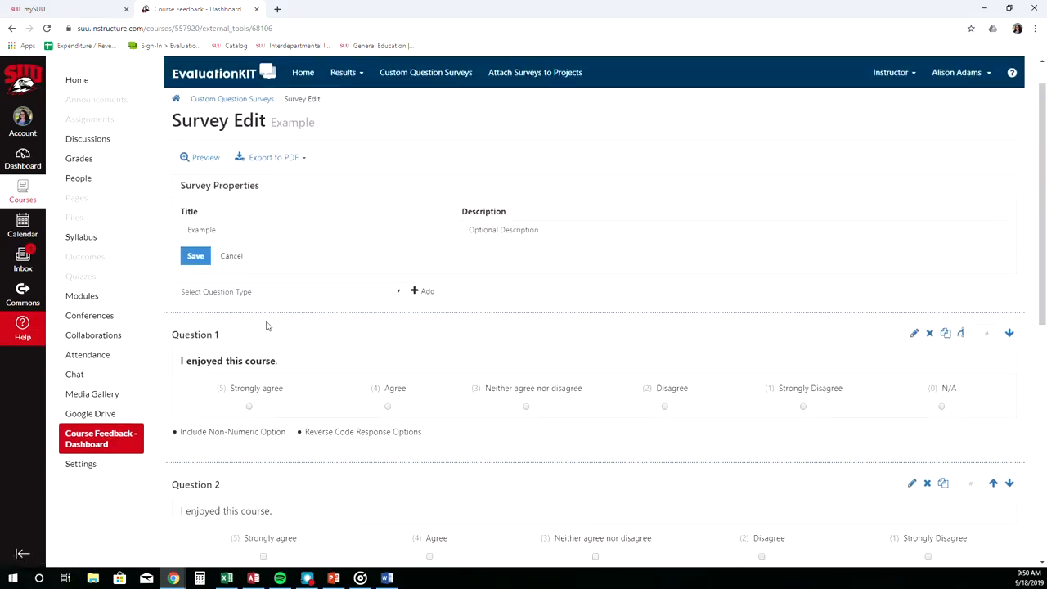
# Add a Write-in question to the survey.
pyautogui.click(270, 295)
pyautogui.click(260, 361)
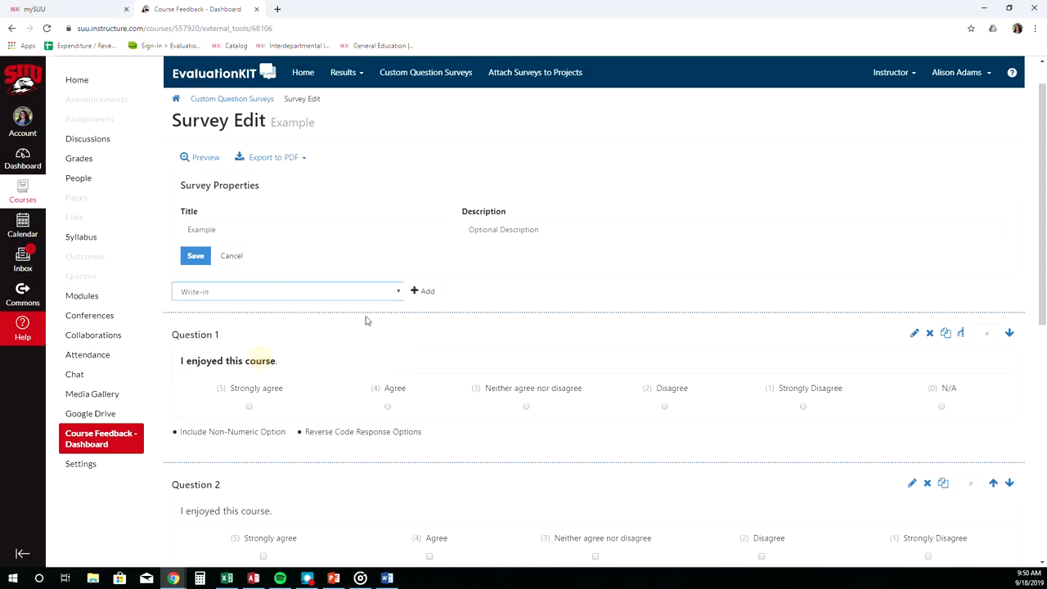
pyautogui.click(423, 292)
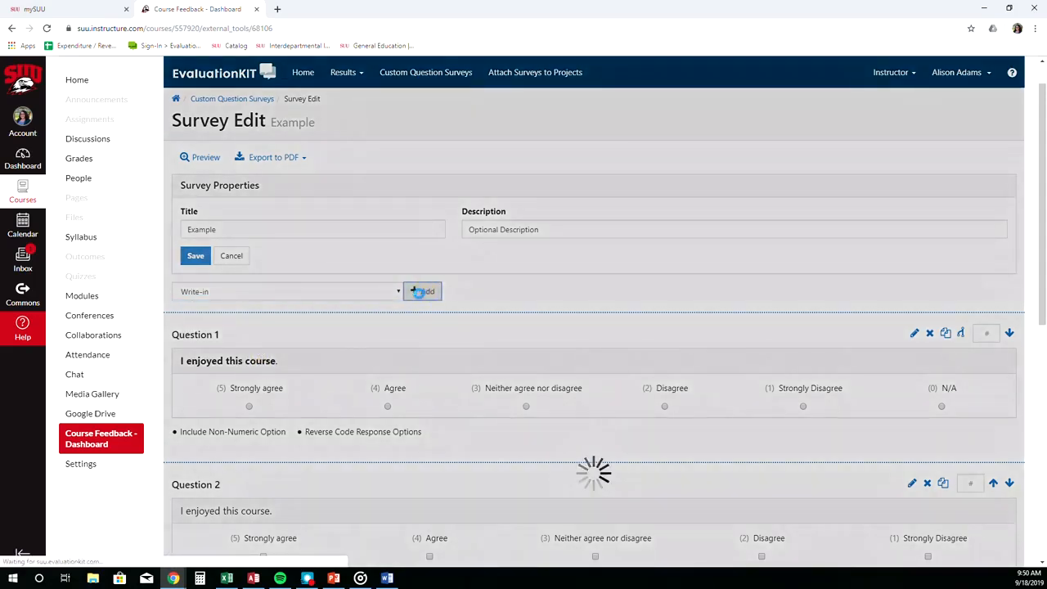
# Enter the question text "What did you think of this course?", choose the Medium Response Box, and save.
pyautogui.write('Wh')
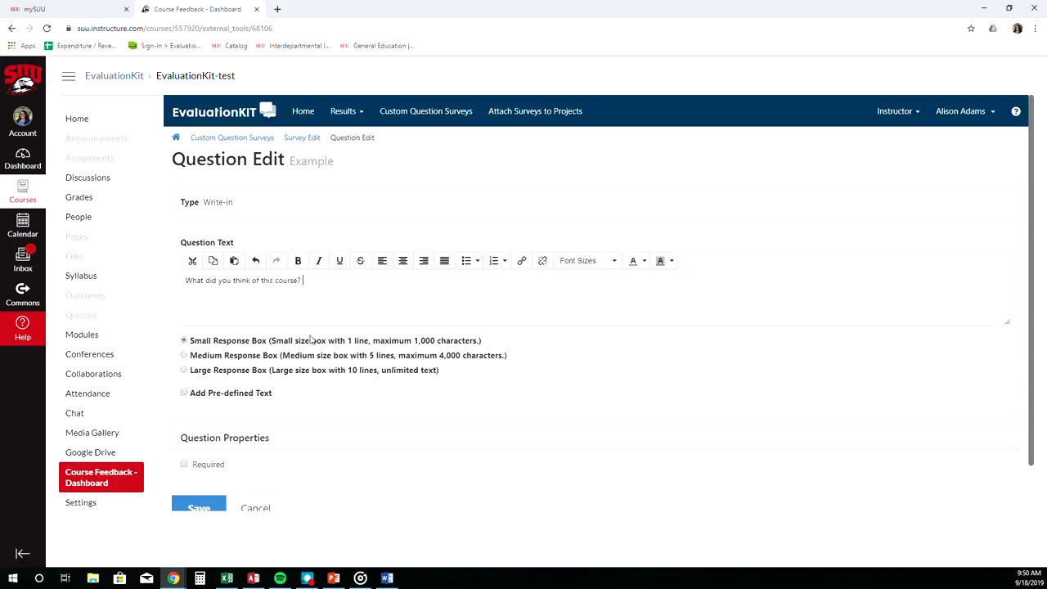
pyautogui.scroll(-1, 344, 376)
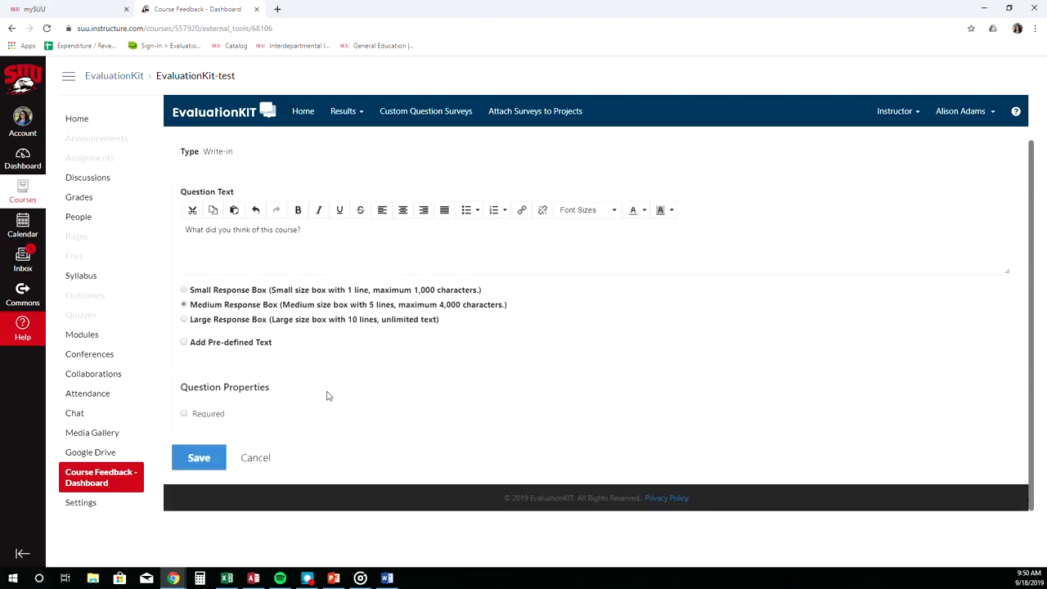
pyautogui.click(205, 455)
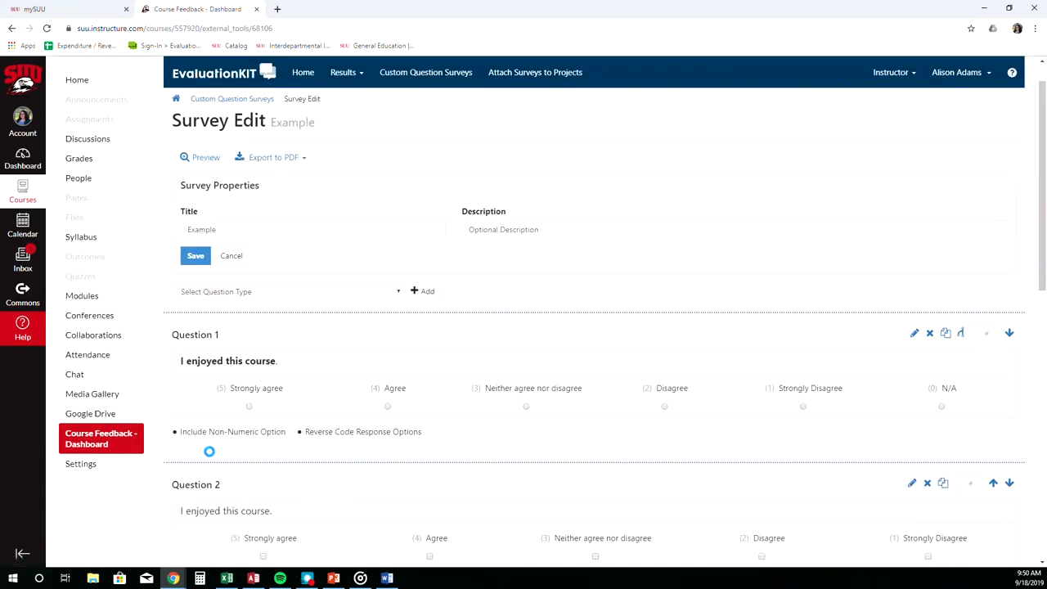
# Add a Label question to the survey.
pyautogui.click(222, 295)
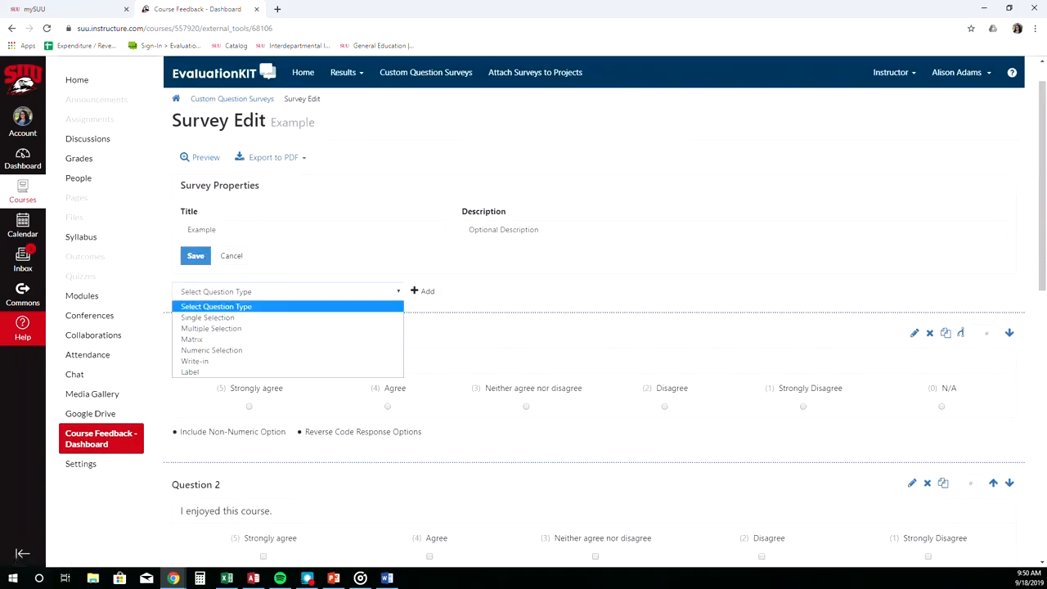
pyautogui.click(202, 370)
pyautogui.click(423, 290)
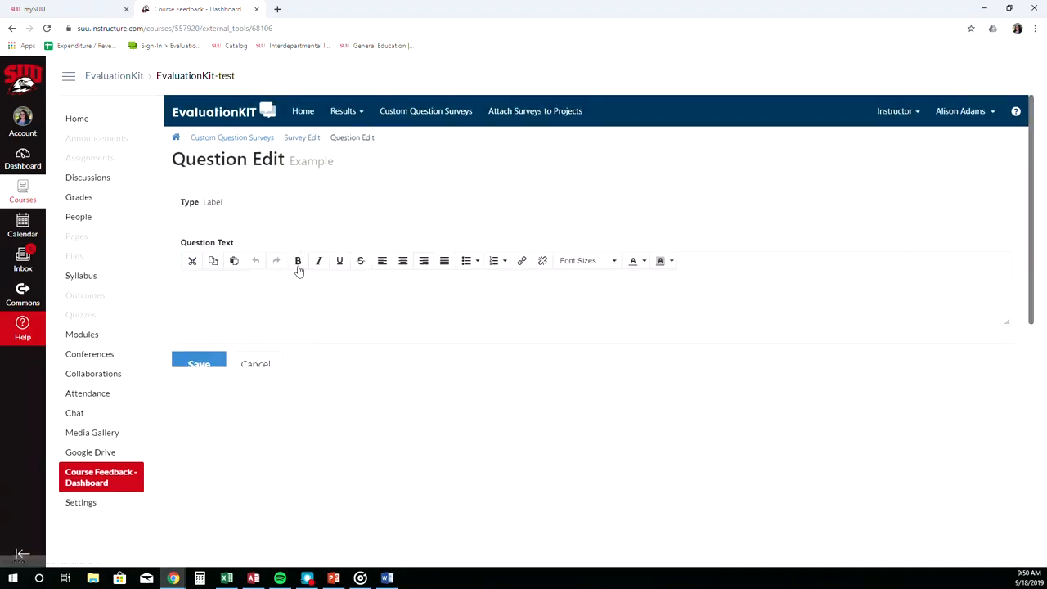
# Enter the label text "These are instructions" and save it.
pyautogui.click(287, 285)
pyautogui.write('These are instr')
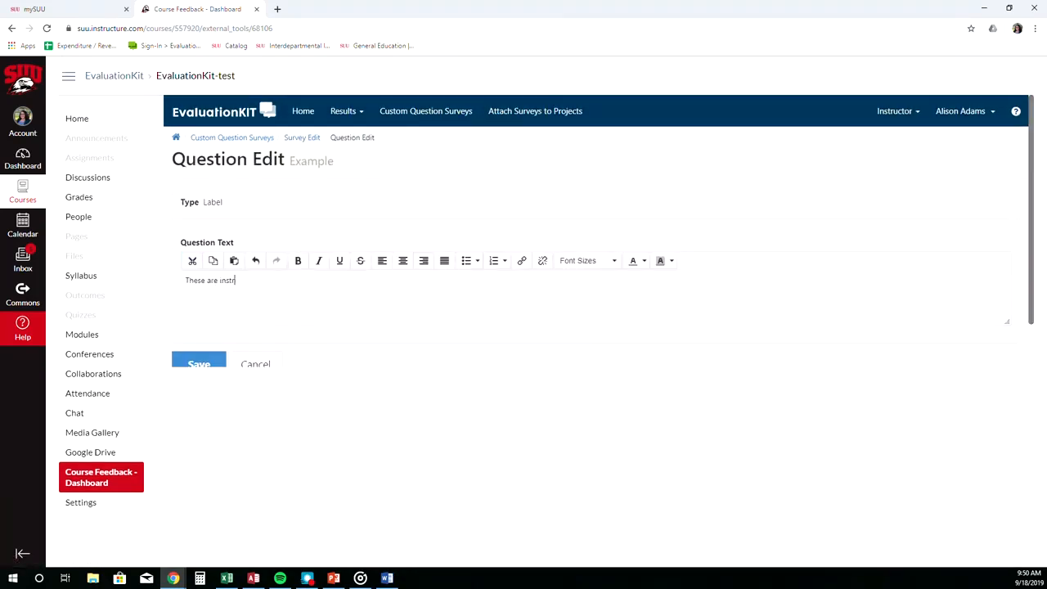
pyautogui.write('uctions')
pyautogui.click(199, 364)
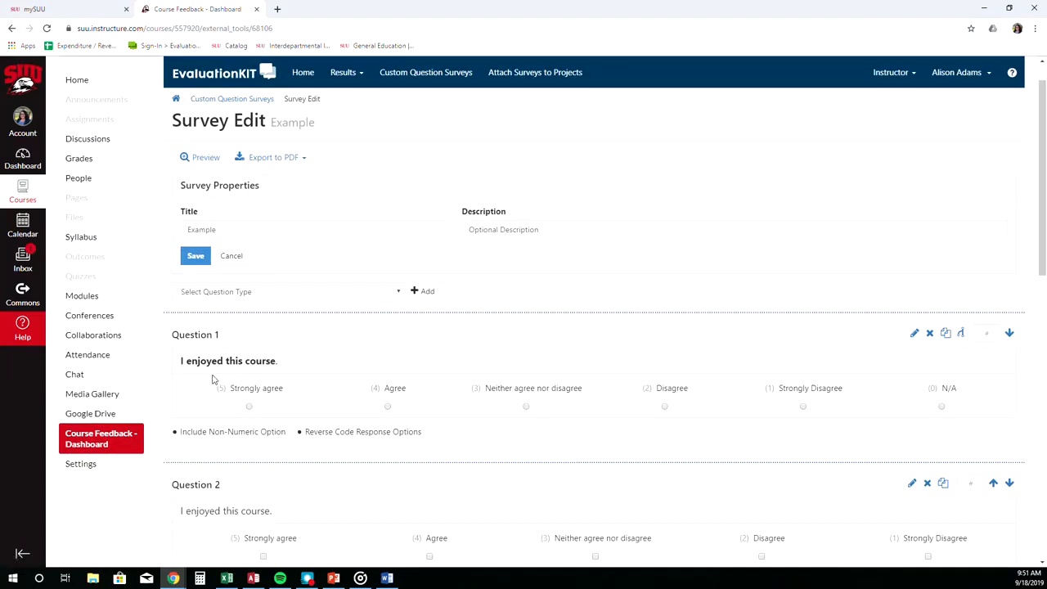
# Preview the survey and look through its questions.
pyautogui.click(202, 157)
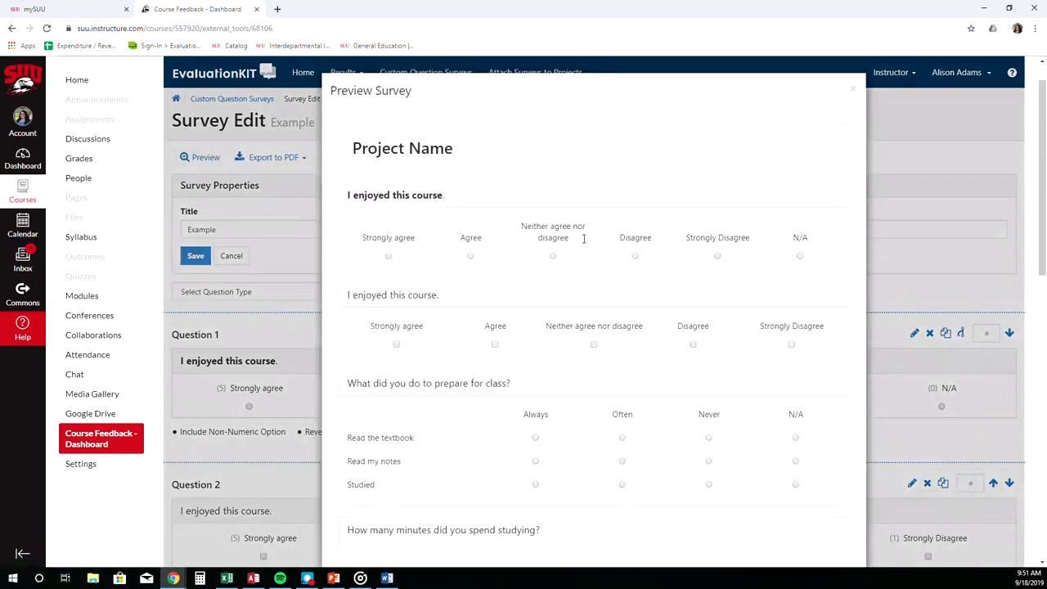
pyautogui.scroll(-3, 595, 311)
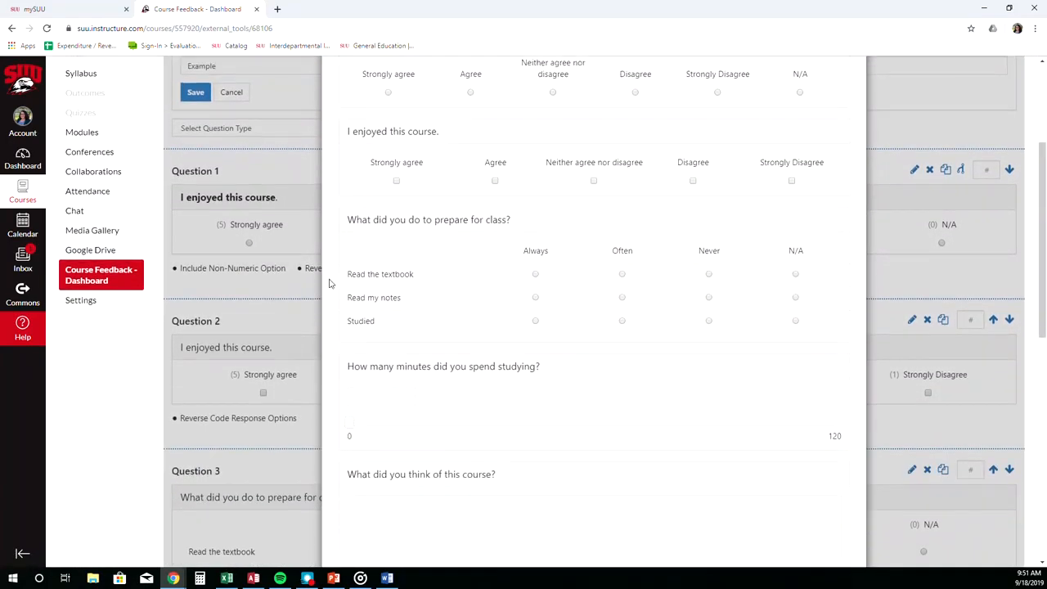
pyautogui.click(253, 275)
pyautogui.scroll(4, 264, 264)
# Export the survey to a Basic PDF and open the downloaded file.
pyautogui.click(287, 197)
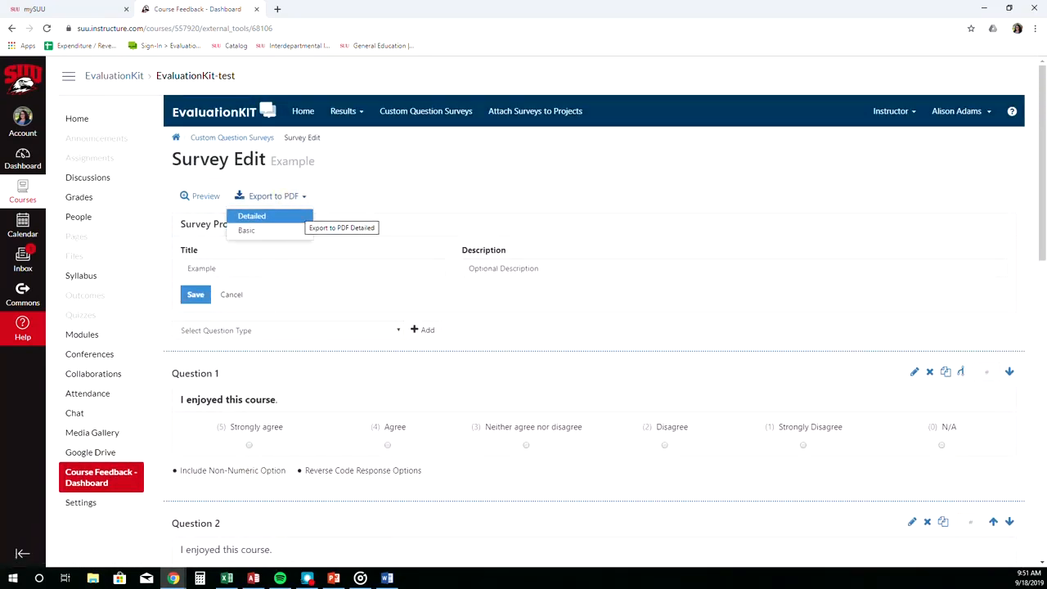
pyautogui.click(293, 231)
pyautogui.click(49, 553)
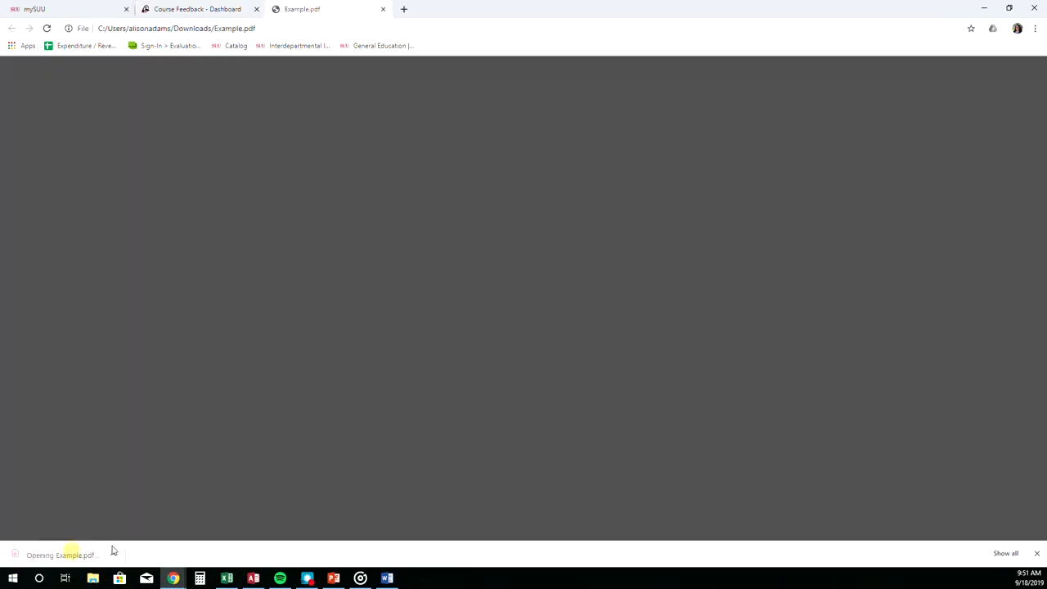
# Return to the survey tab and open the Instructor Custom Questions Example project under Attach Surveys to Projects.
pyautogui.click(207, 10)
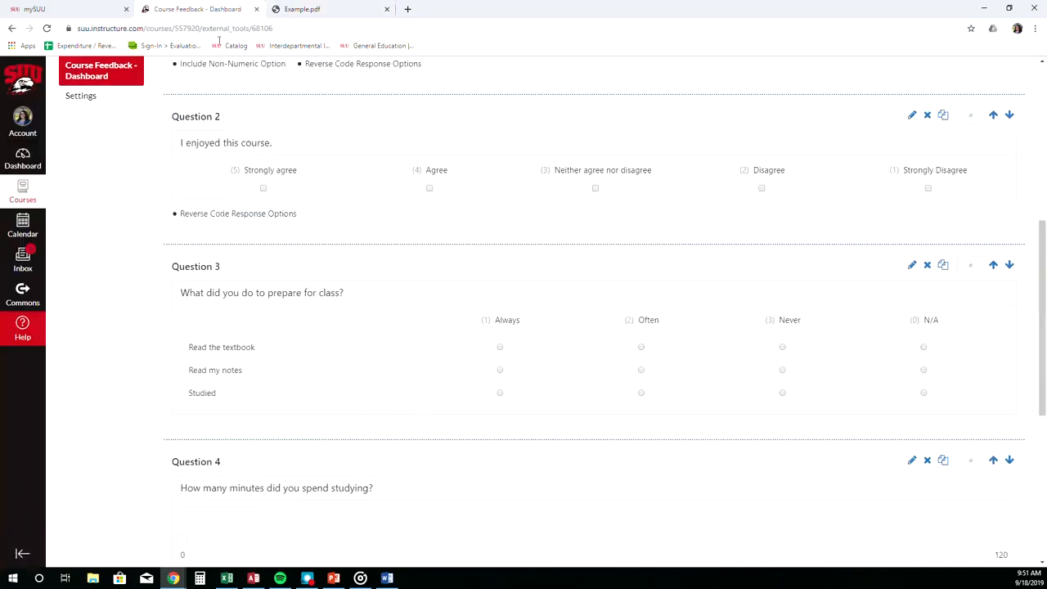
pyautogui.scroll(4, 230, 158)
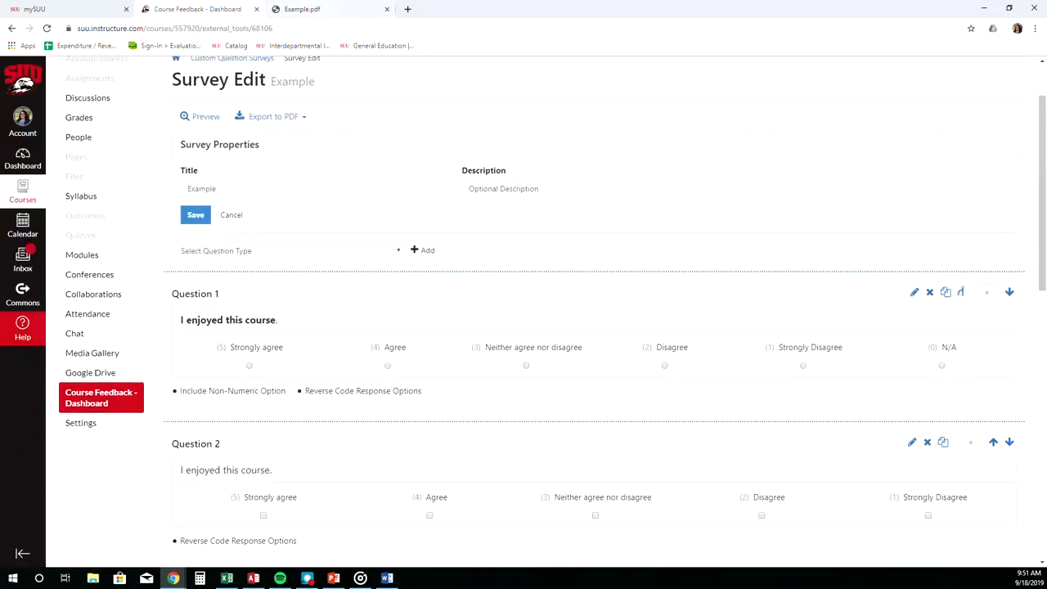
pyautogui.scroll(1, 315, 174)
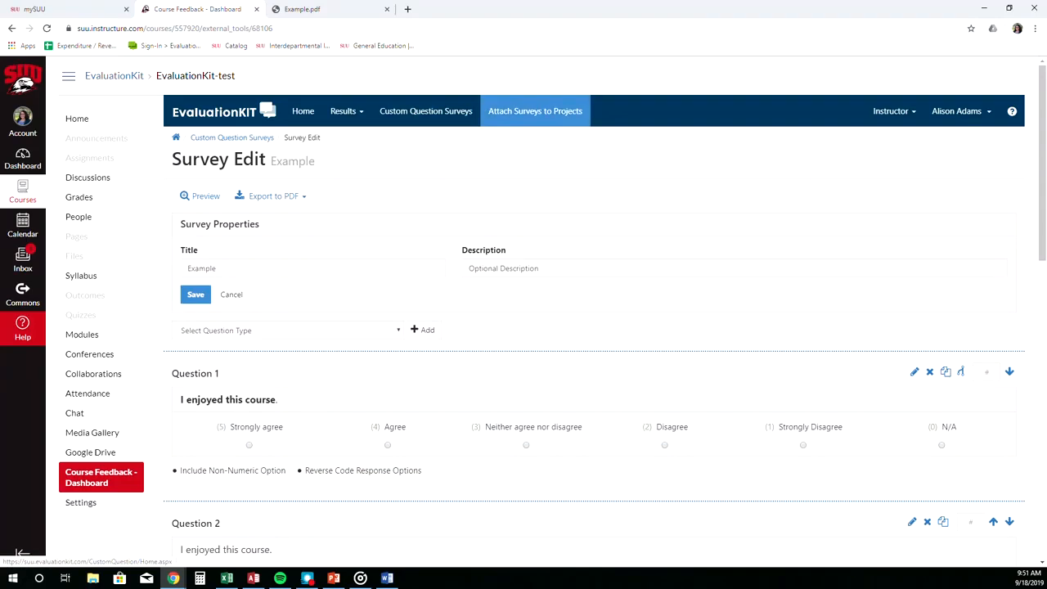
pyautogui.click(561, 122)
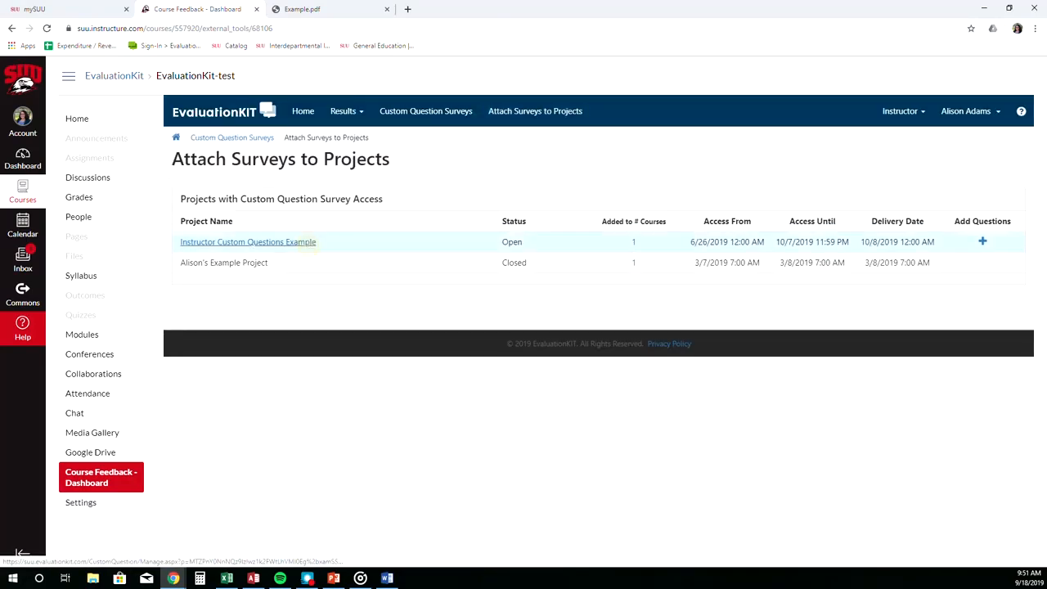
pyautogui.click(310, 243)
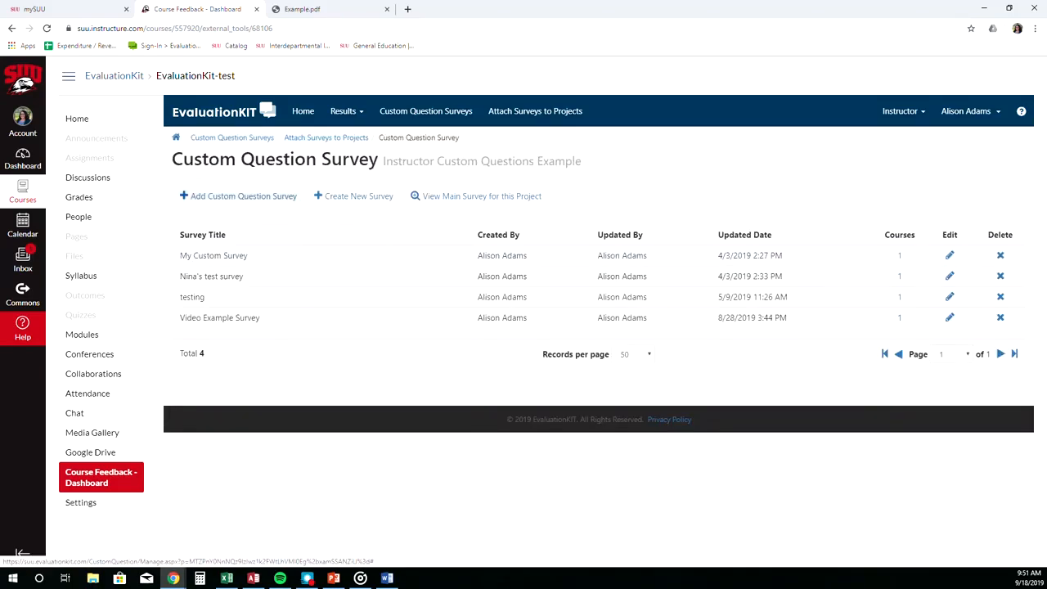
# Add a custom question survey, choosing the Example survey, and proceed to course selection.
pyautogui.click(288, 195)
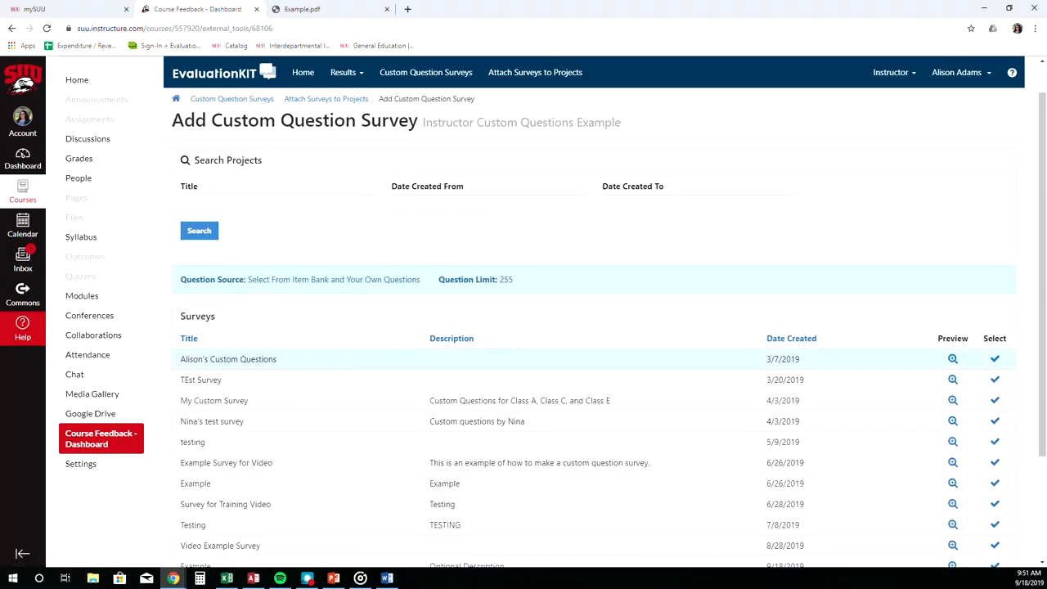
pyautogui.scroll(-3, 311, 364)
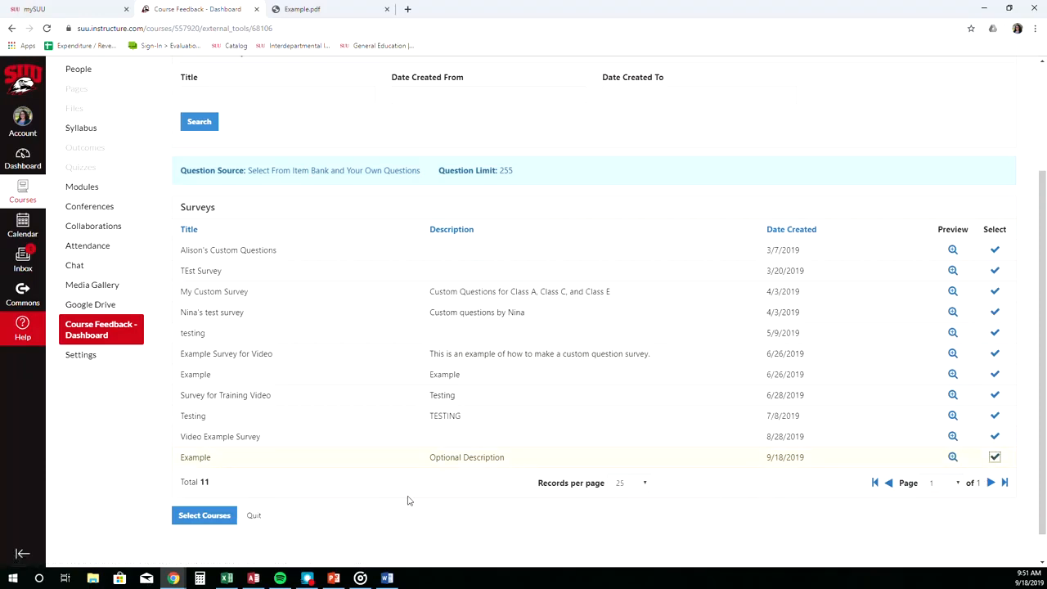
pyautogui.click(212, 521)
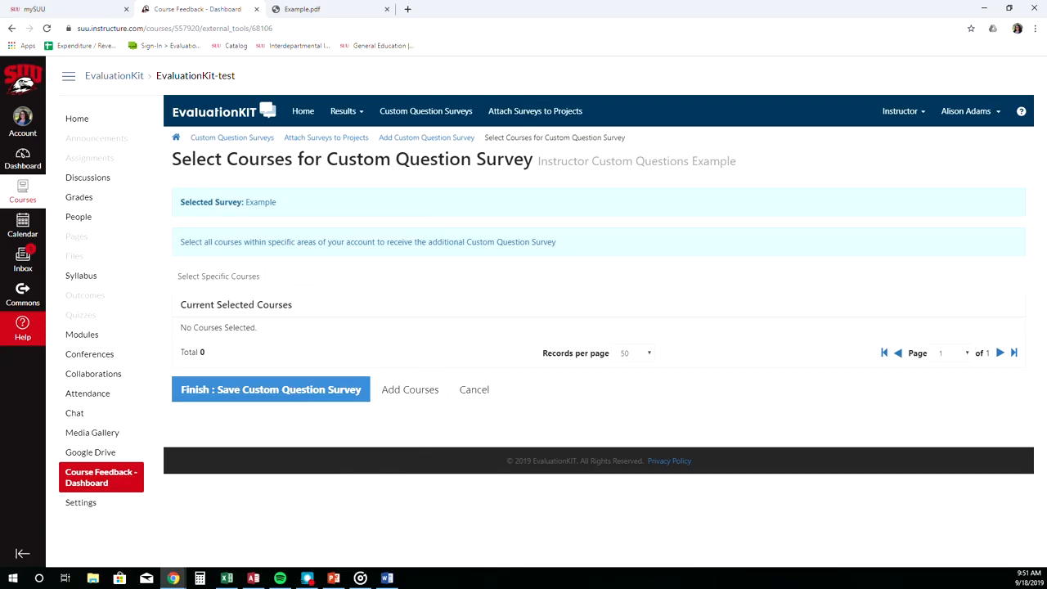
# Add the EvaluationKit-test course to the survey, acknowledge the confirmation, and go to the EvaluationKit home page.
pyautogui.click(413, 391)
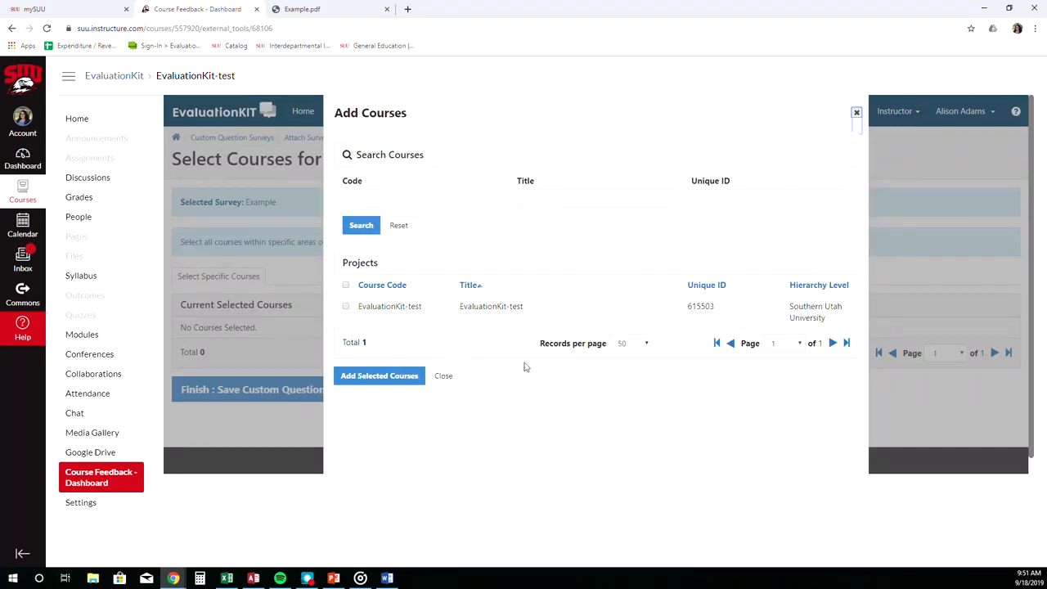
pyautogui.click(346, 306)
pyautogui.click(374, 376)
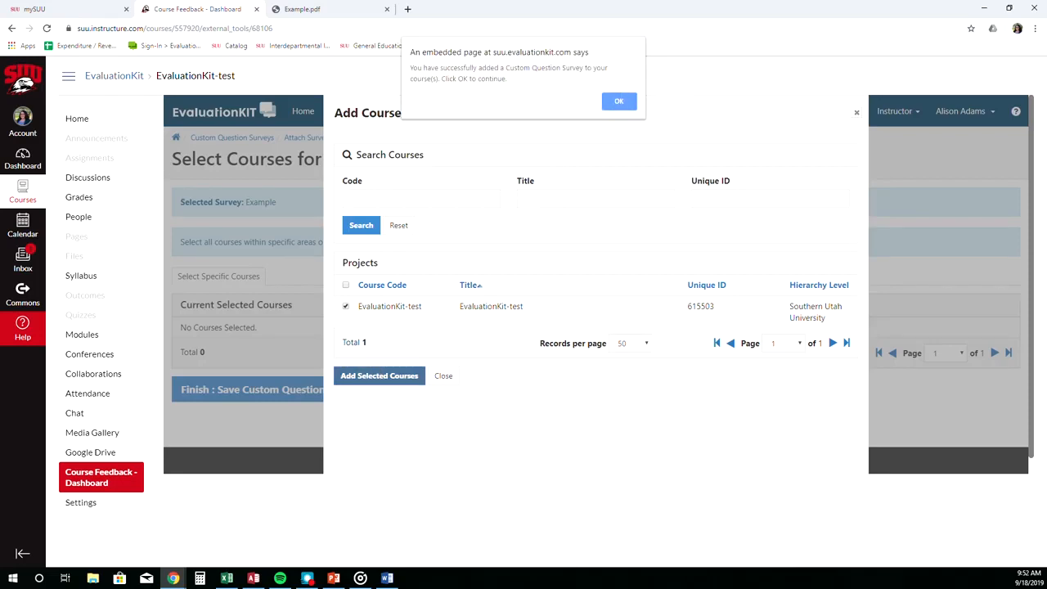
pyautogui.click(618, 100)
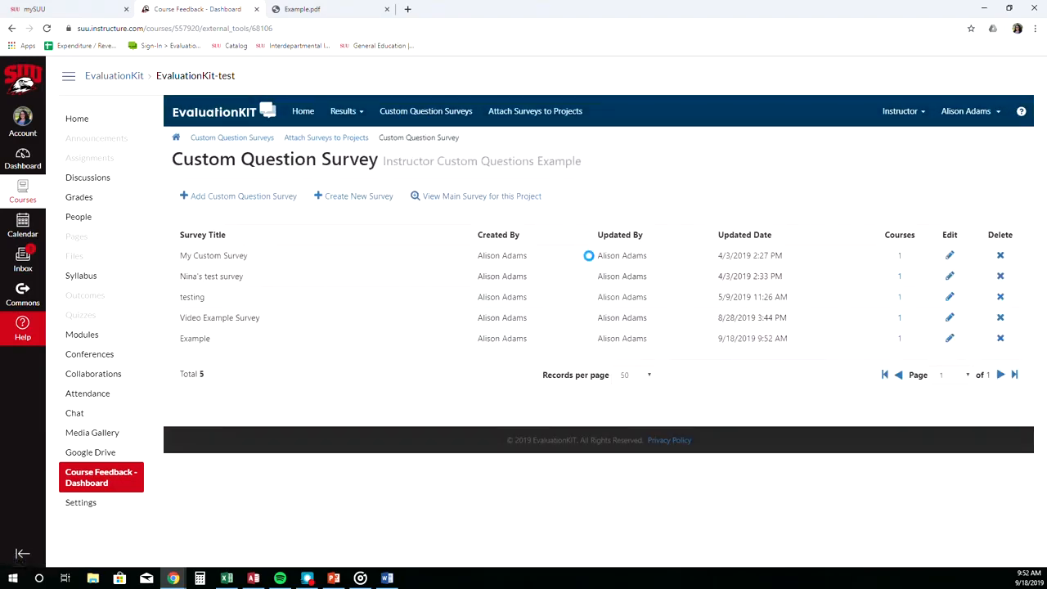
pyautogui.click(309, 116)
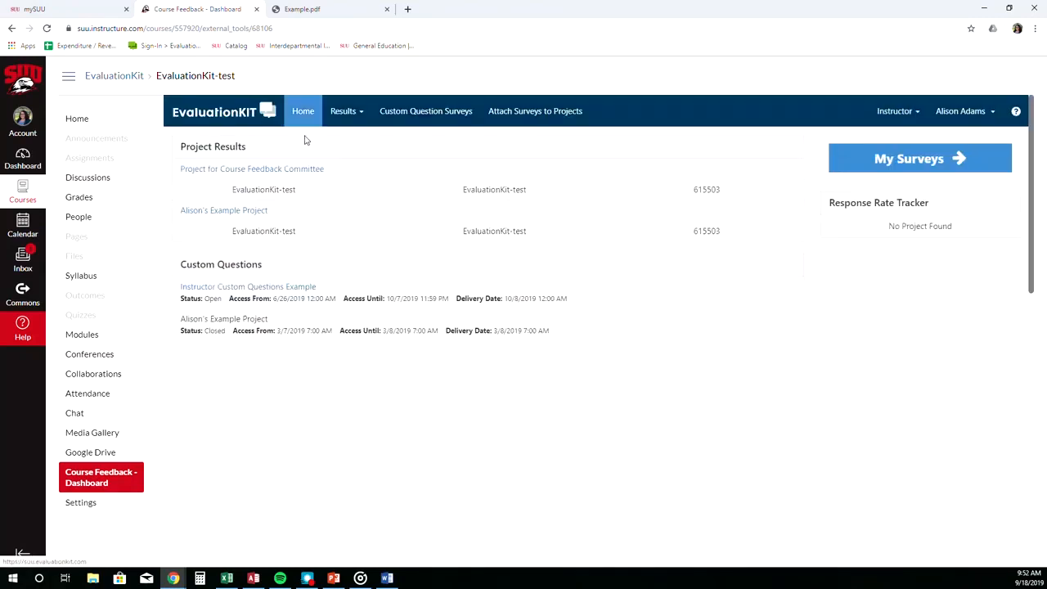
# Open the Instructor Custom Questions Example project and view the courses attached to the Example survey.
pyautogui.click(280, 286)
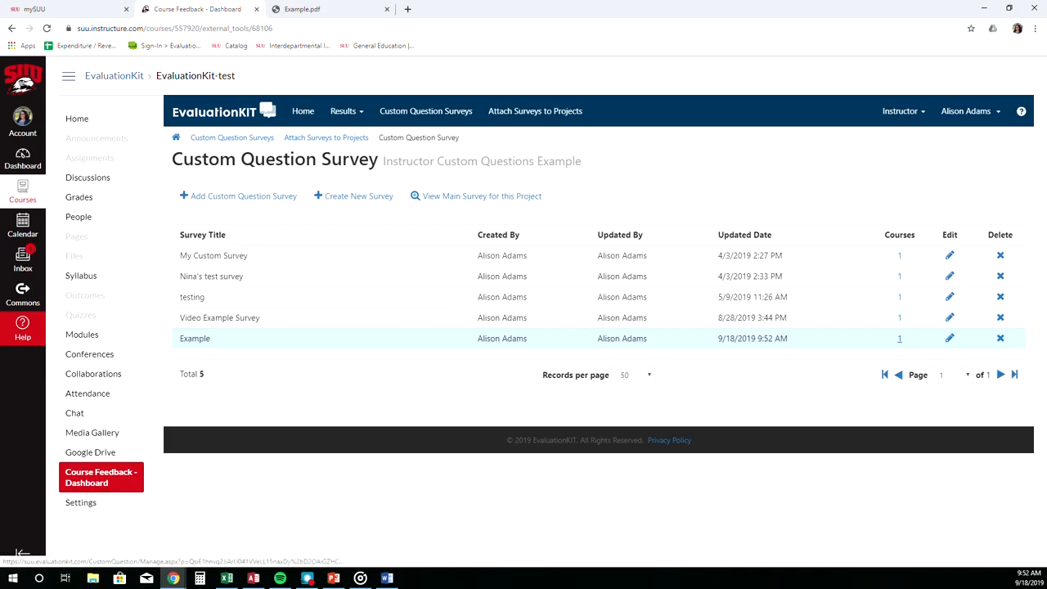
pyautogui.click(900, 338)
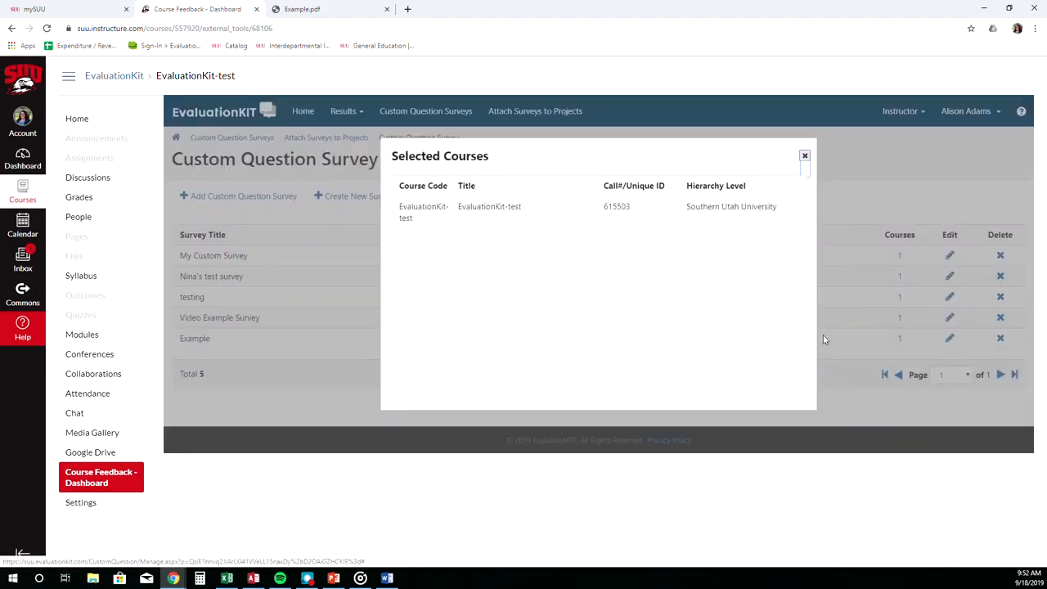
pyautogui.click(805, 155)
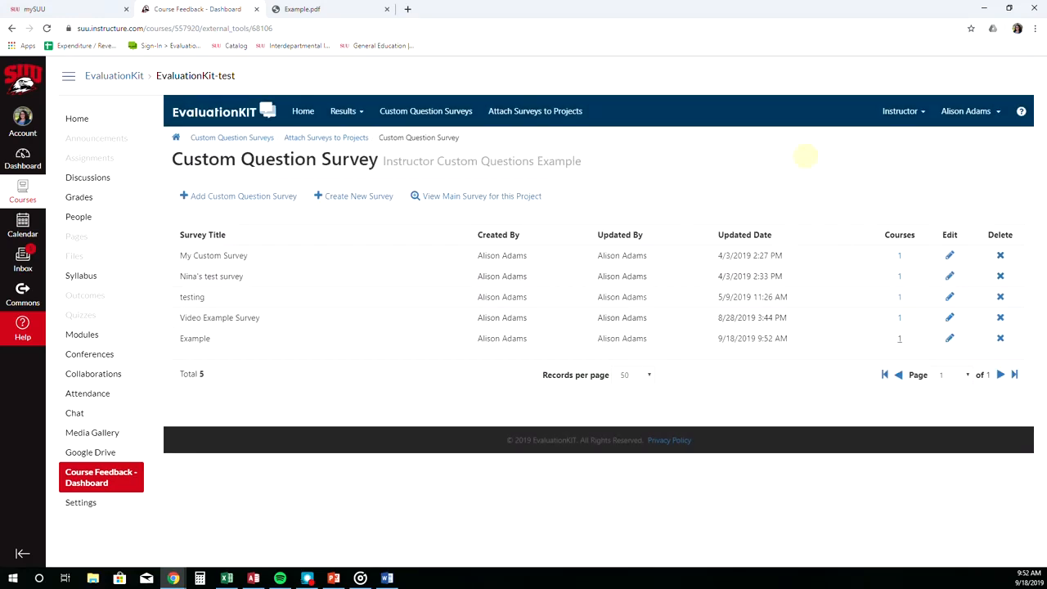
# Preview the main survey for this project, then close the preview.
pyautogui.click(532, 197)
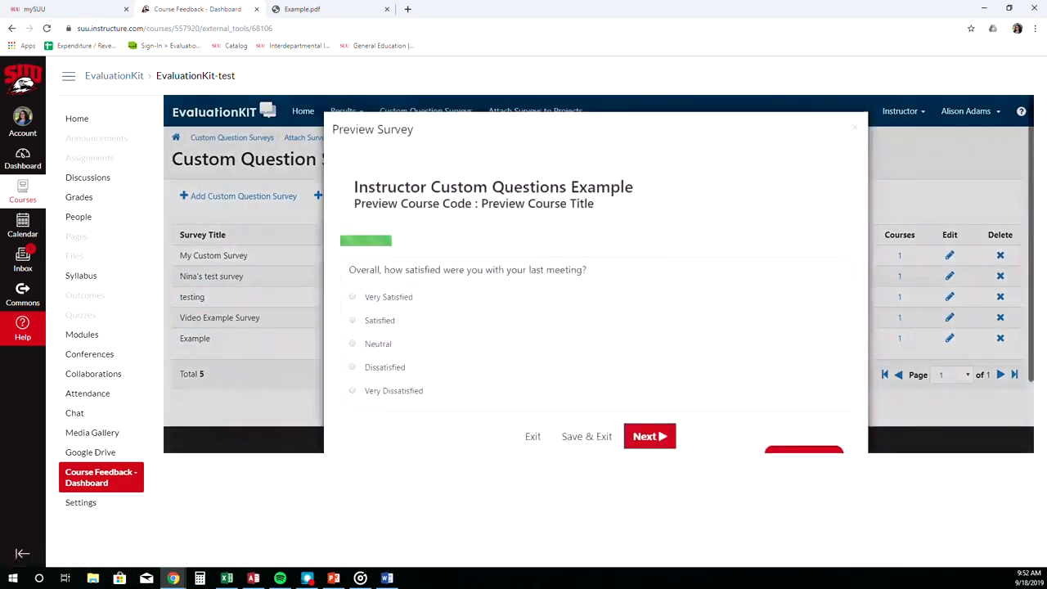
pyautogui.scroll(-1, 587, 368)
pyautogui.scroll(1, 626, 367)
pyautogui.click(854, 127)
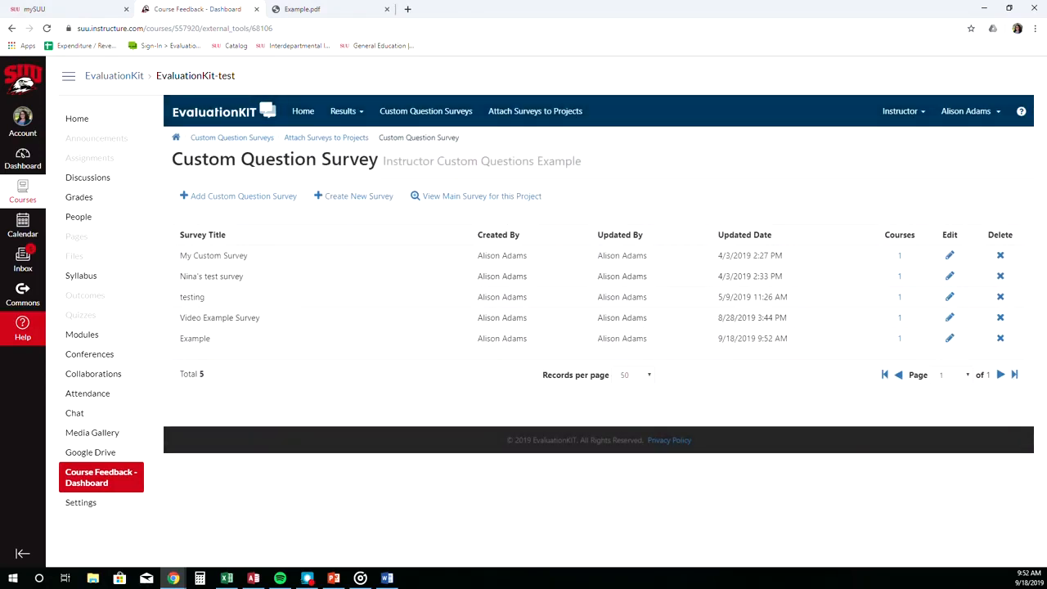
# Open the Contact Us form from the help menu and cancel it without sending.
pyautogui.click(1021, 111)
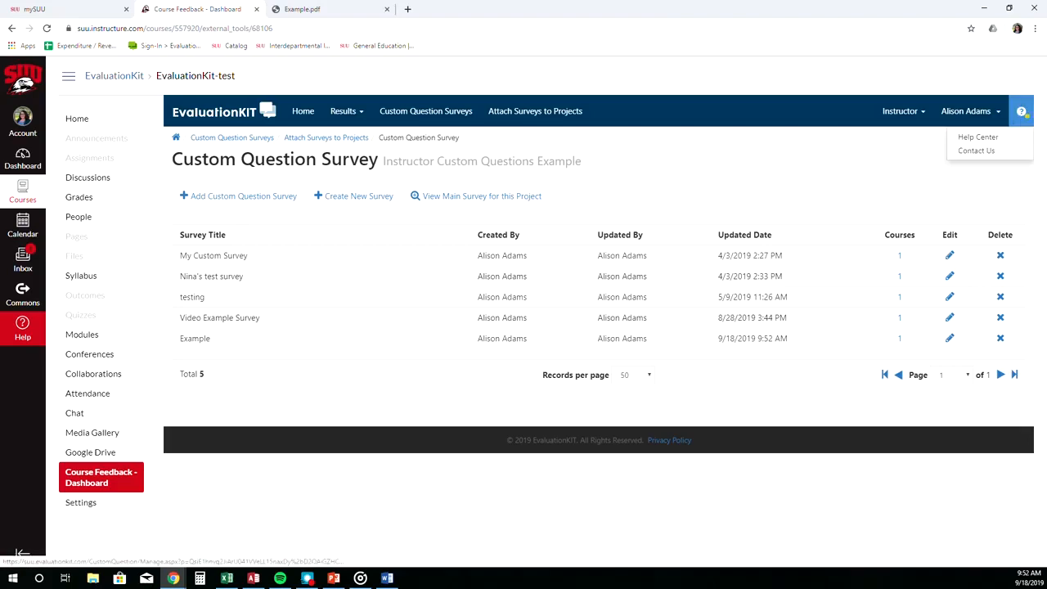
pyautogui.click(976, 151)
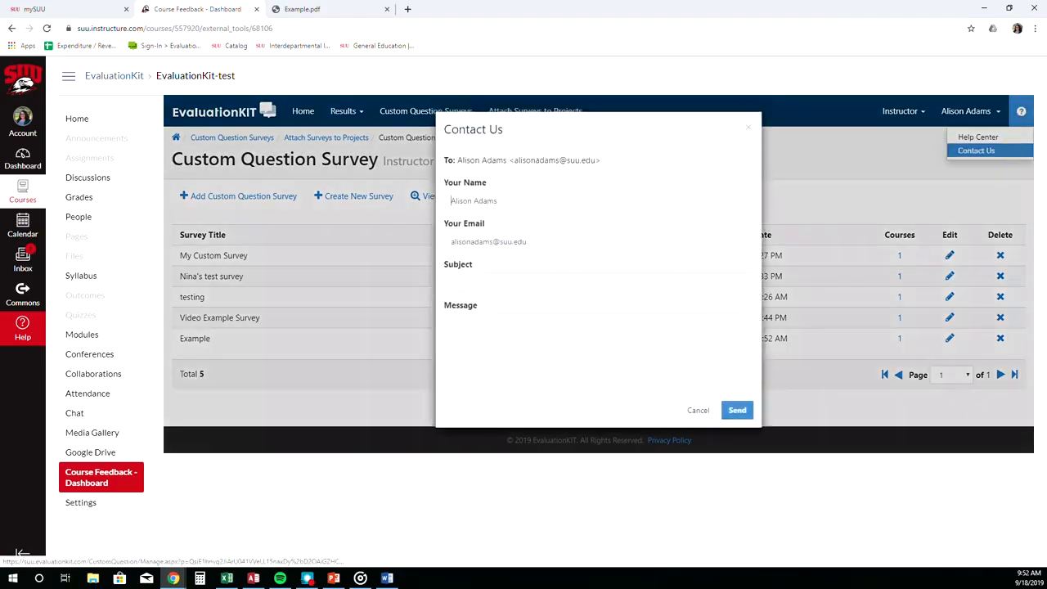
pyautogui.click(698, 410)
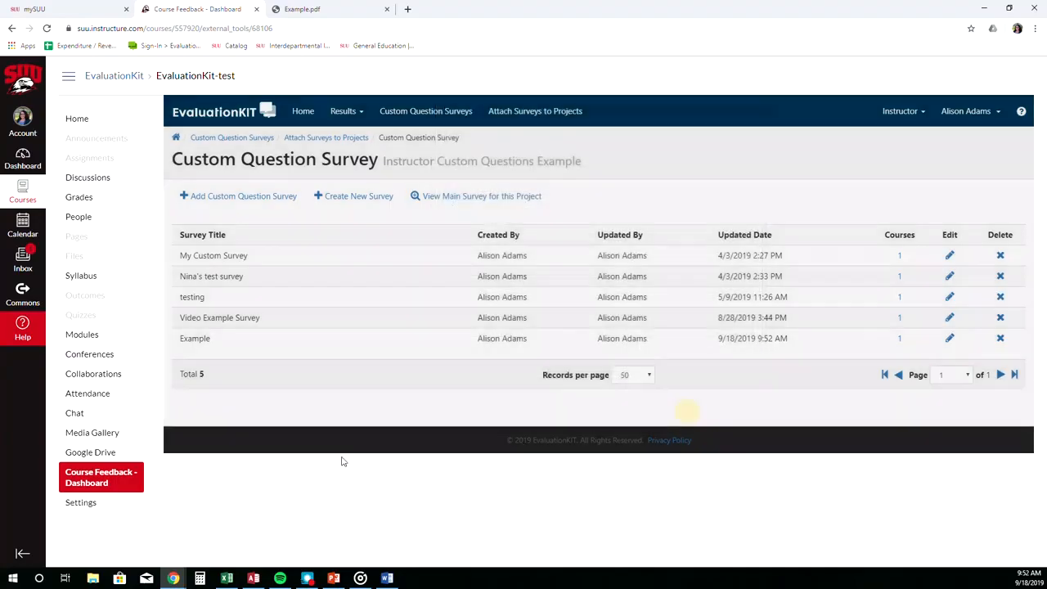